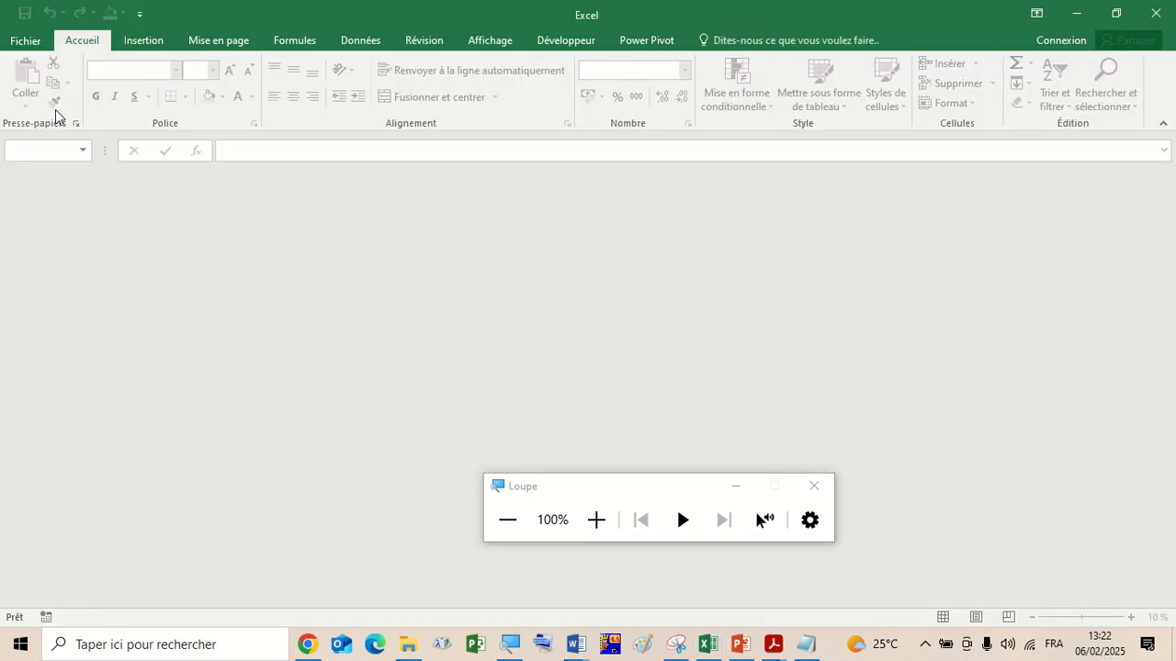
- Open the recent workbook "Examen Excel M2 NUT UCAD ENDSS FEV 2025" and display its mydatabase sheet from the ID column
{"action": "left_click", "coordinate": [28, 42]}
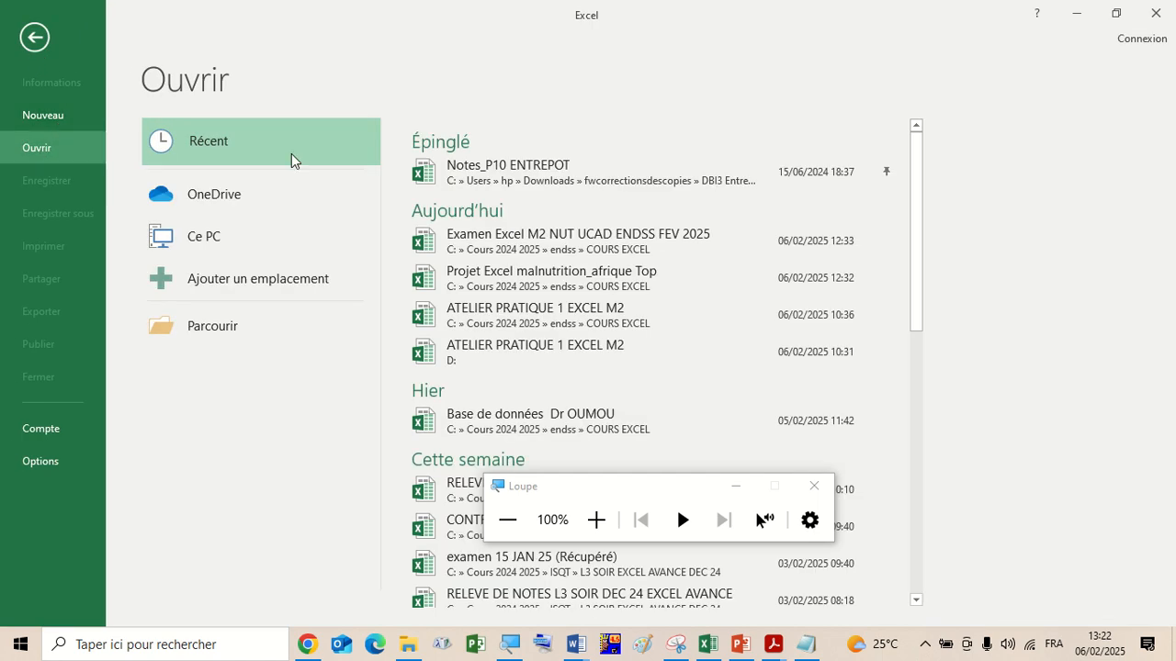
{"action": "left_click", "coordinate": [511, 251]}
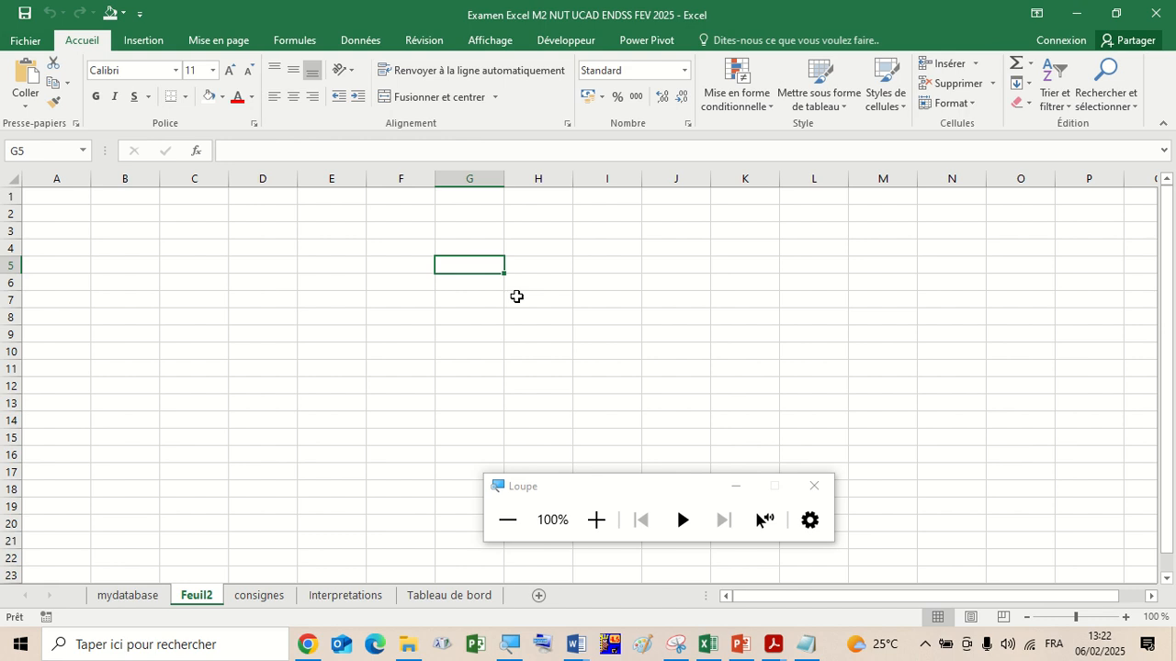
{"action": "left_click", "coordinate": [125, 602]}
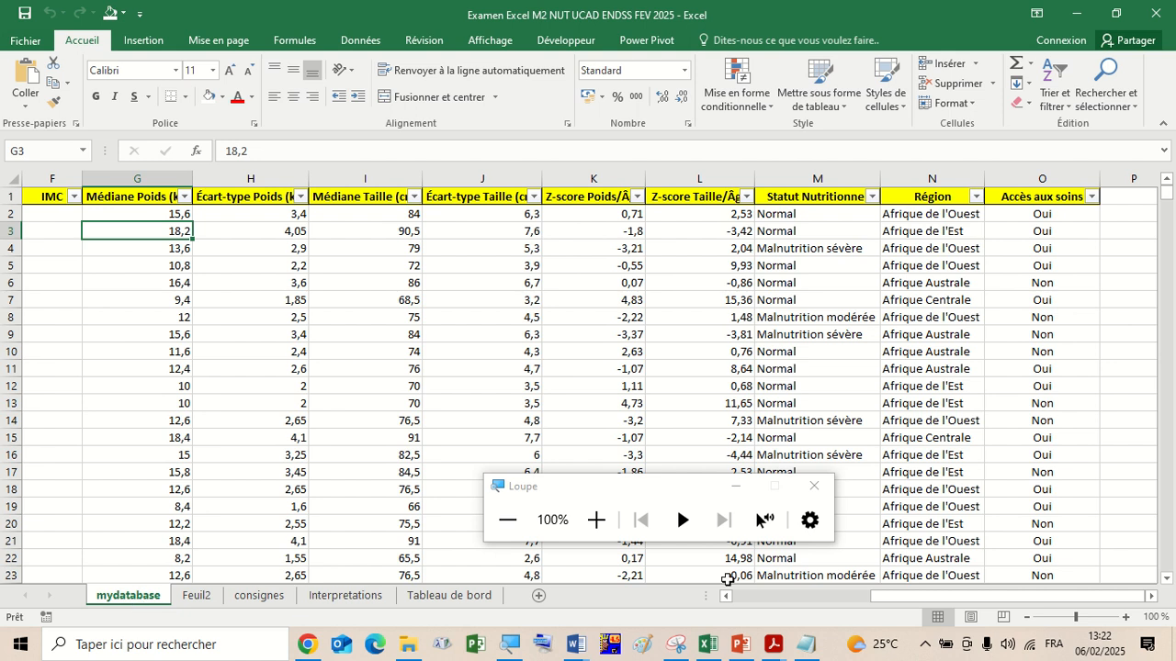
{"action": "left_click", "coordinate": [825, 597]}
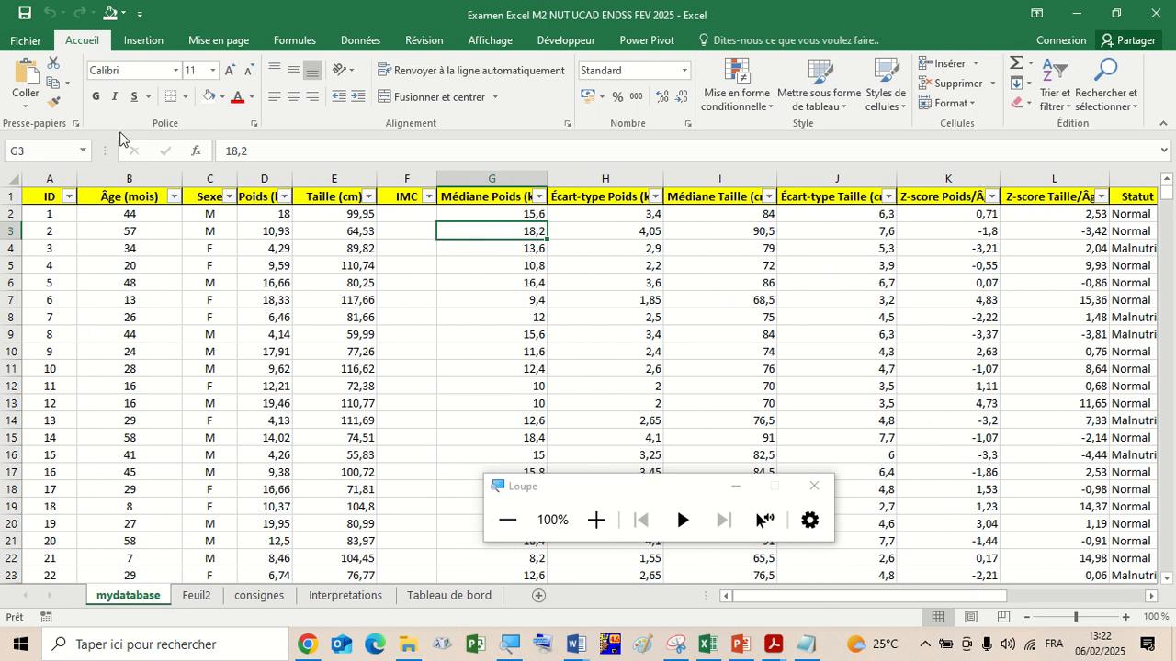
- Save a copy of the workbook to the Bureau folder under the same name in Classeur Excel format
{"action": "left_click", "coordinate": [24, 41]}
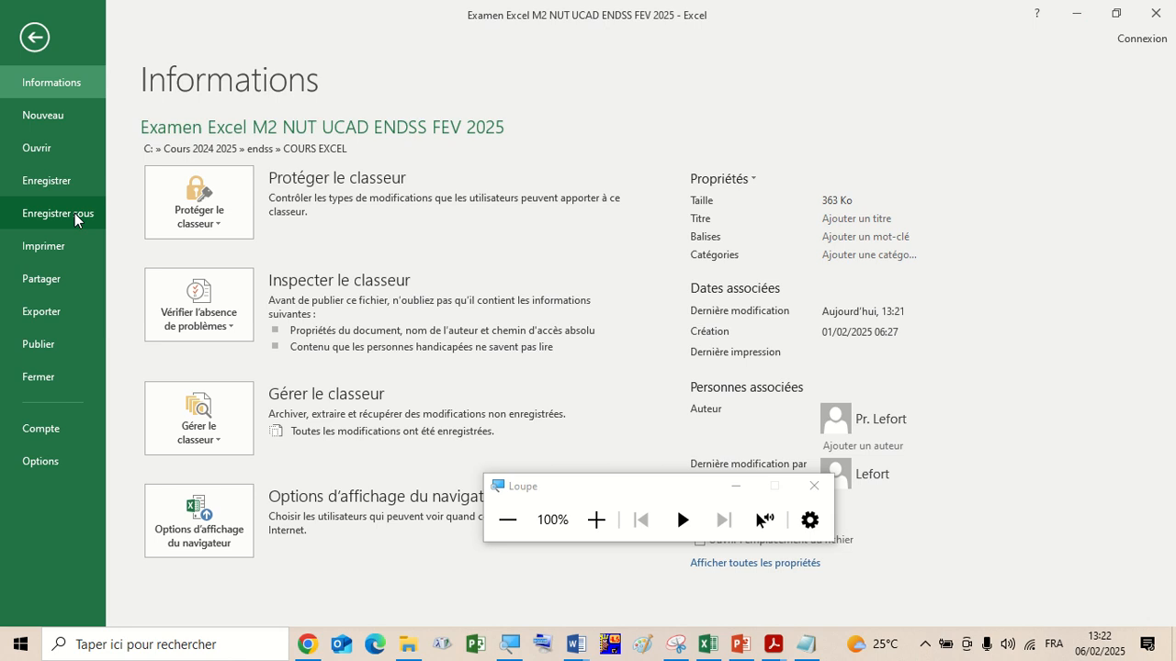
{"action": "left_click", "coordinate": [77, 215]}
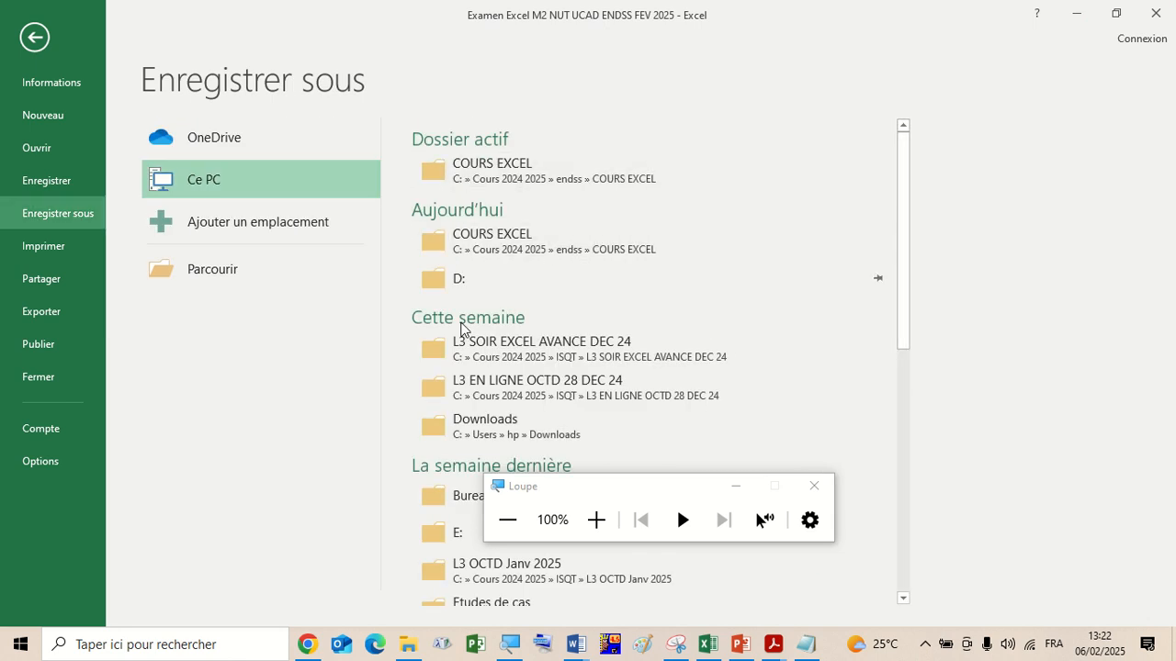
{"action": "scroll", "coordinate": [459, 385], "scroll_direction": "down", "scroll_amount": 2}
{"action": "left_click", "coordinate": [468, 413]}
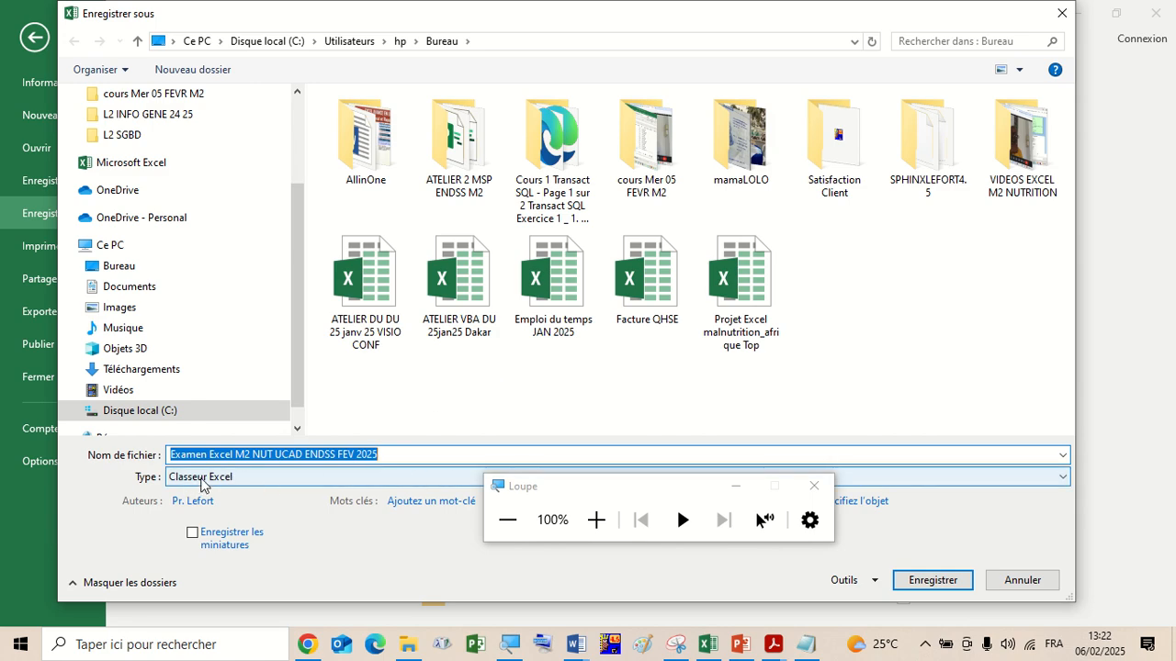
{"action": "left_click", "coordinate": [921, 583]}
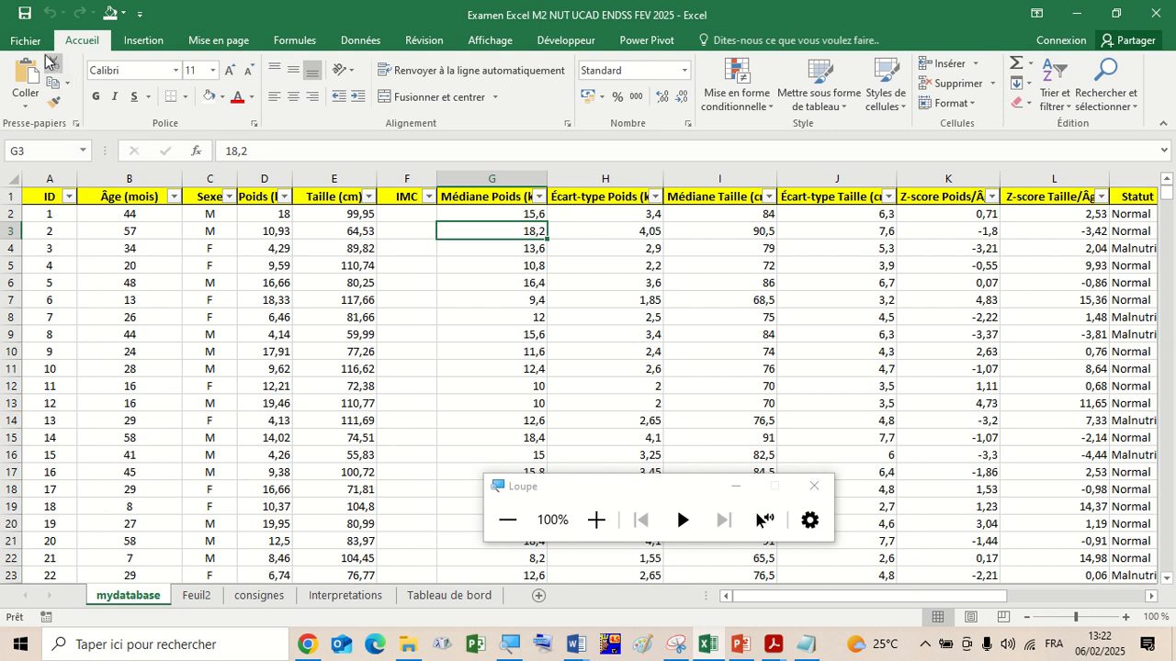
- Save the workbook to Bureau as "Examen Excel M2 NUT UCAD ENDSS FEV 2025 beta" in Classeur Excel 97 - 2003 format, accepting the compatibility check
{"action": "left_click", "coordinate": [36, 44]}
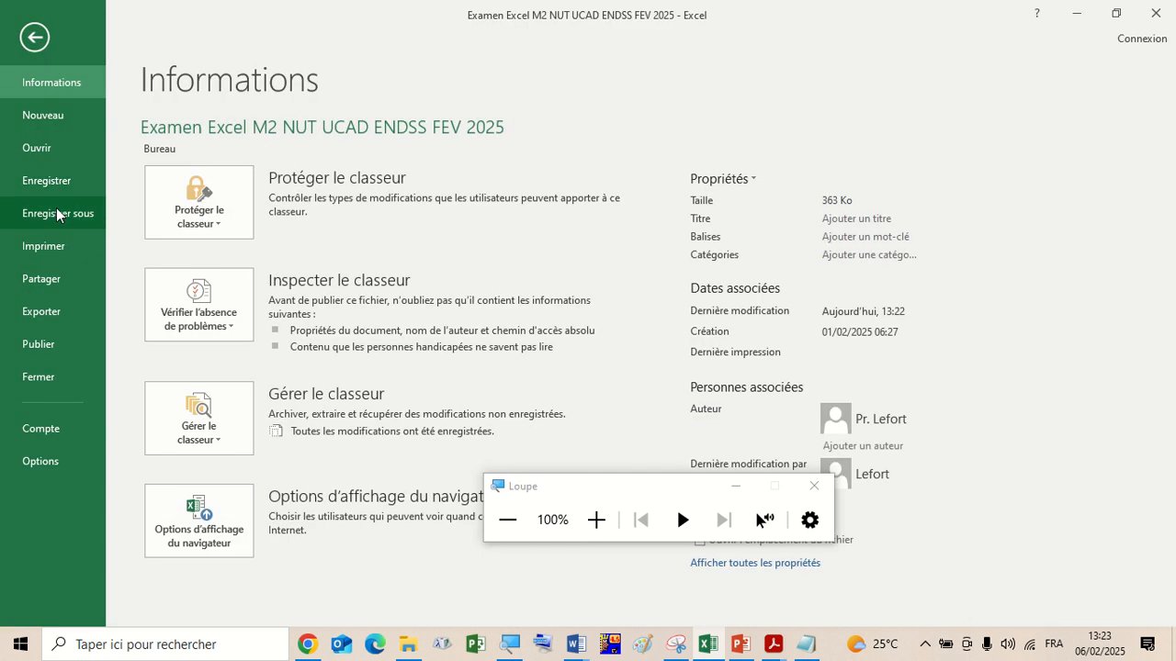
{"action": "left_click", "coordinate": [57, 214]}
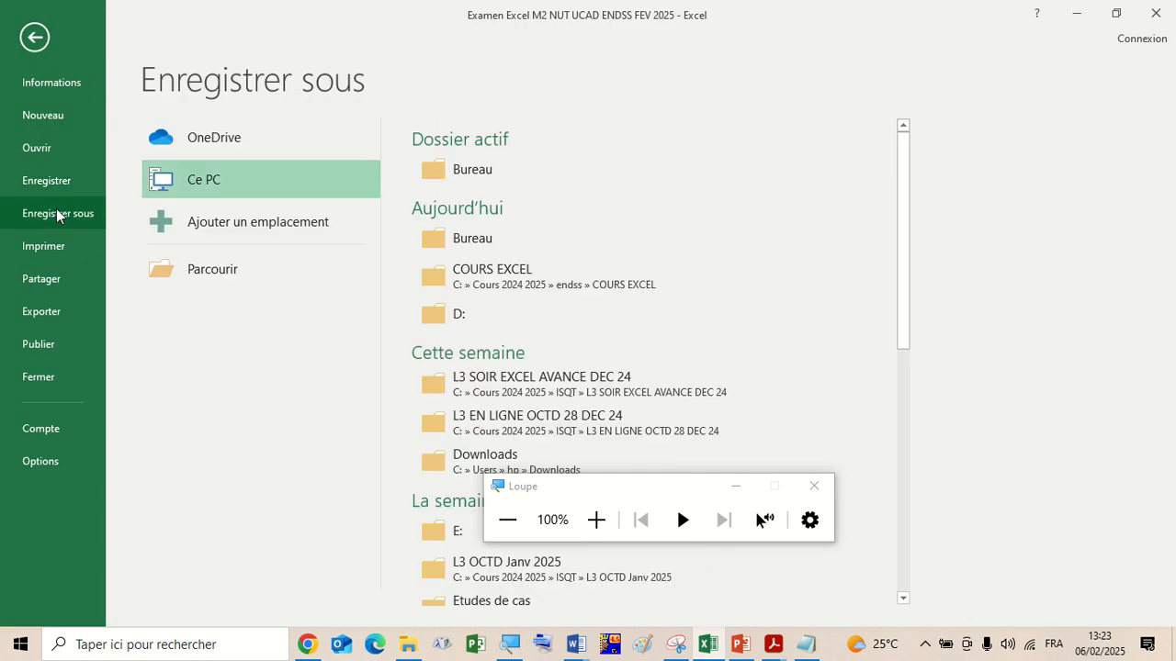
{"action": "left_click", "coordinate": [471, 171]}
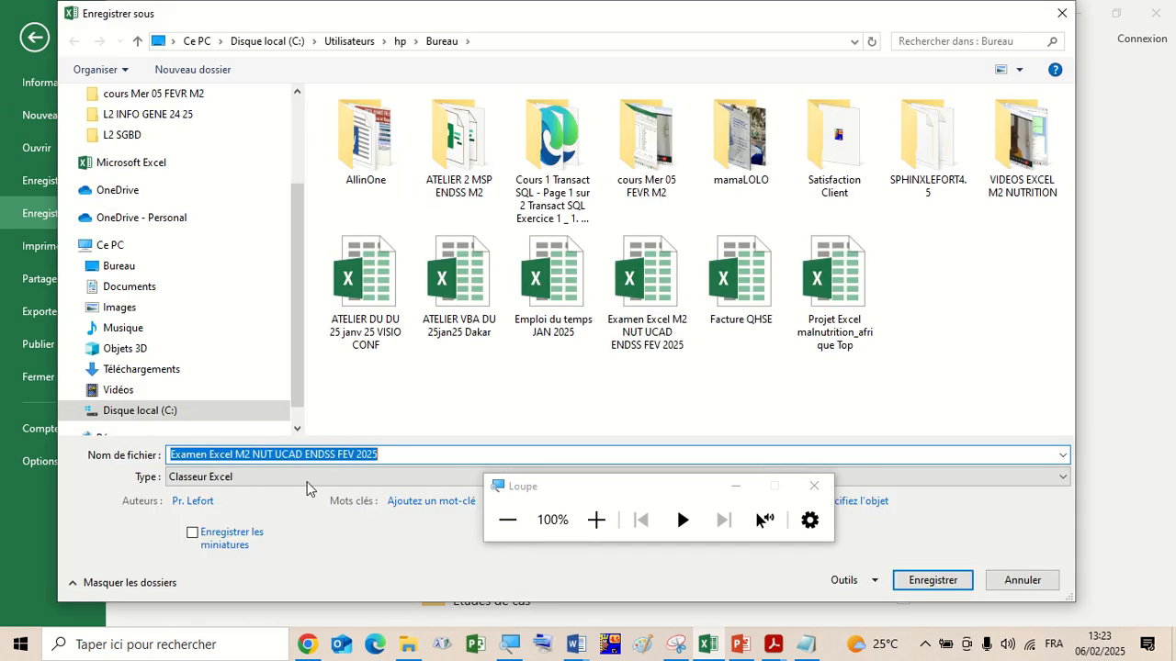
{"action": "left_click", "coordinate": [579, 492]}
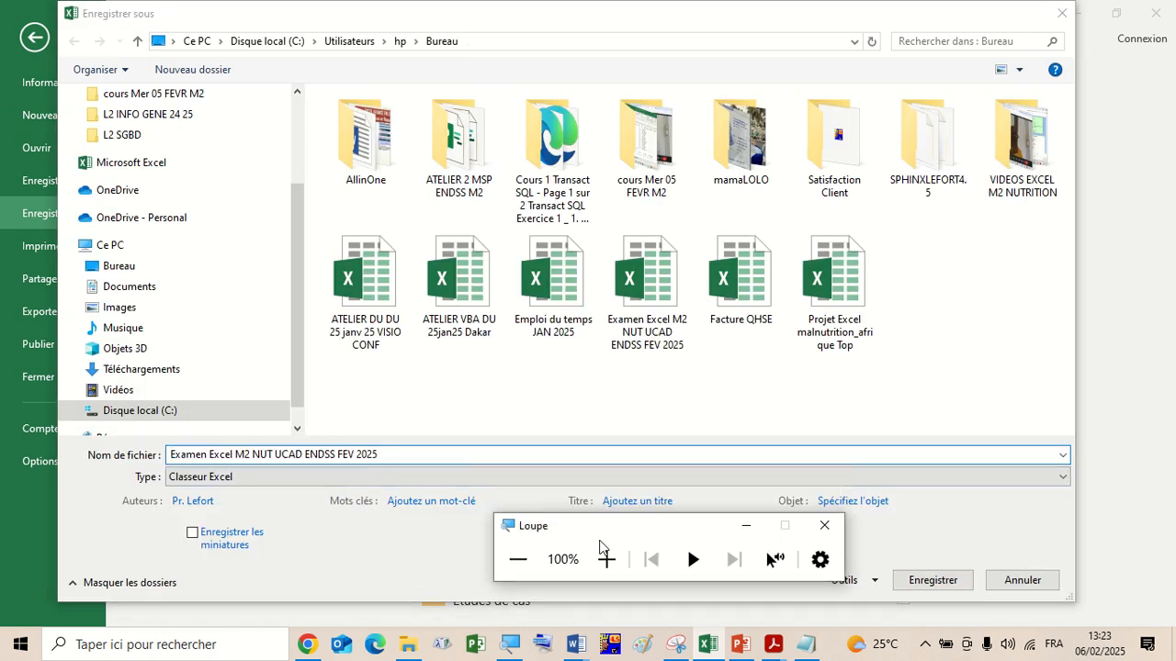
{"action": "left_click", "coordinate": [211, 479]}
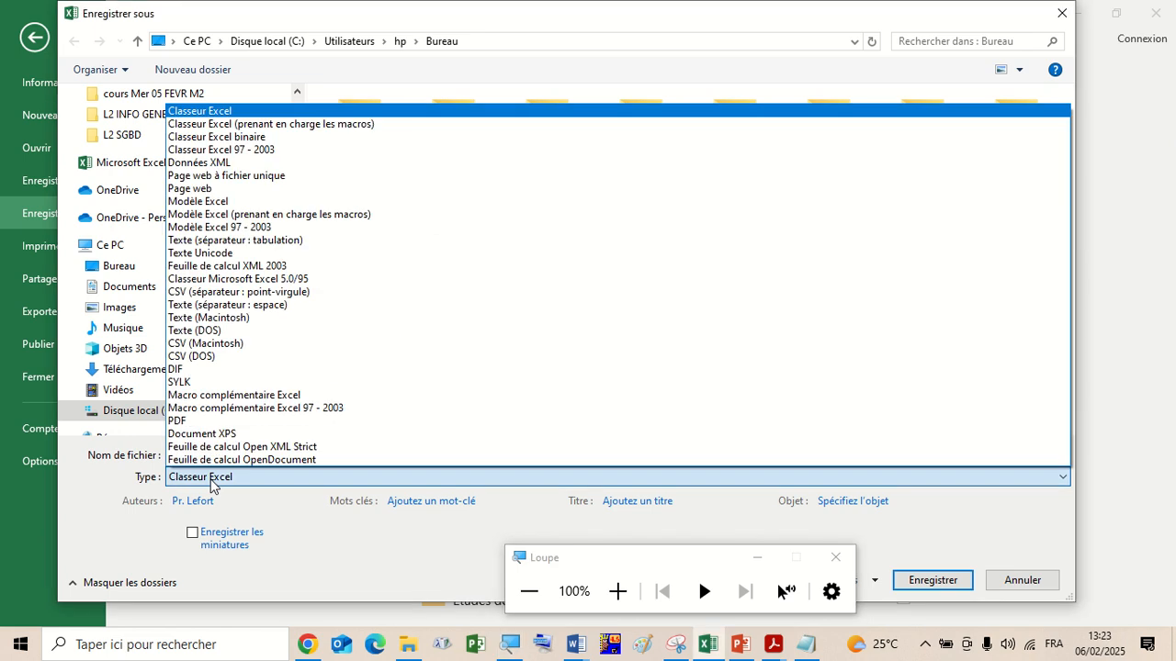
{"action": "left_click", "coordinate": [259, 154]}
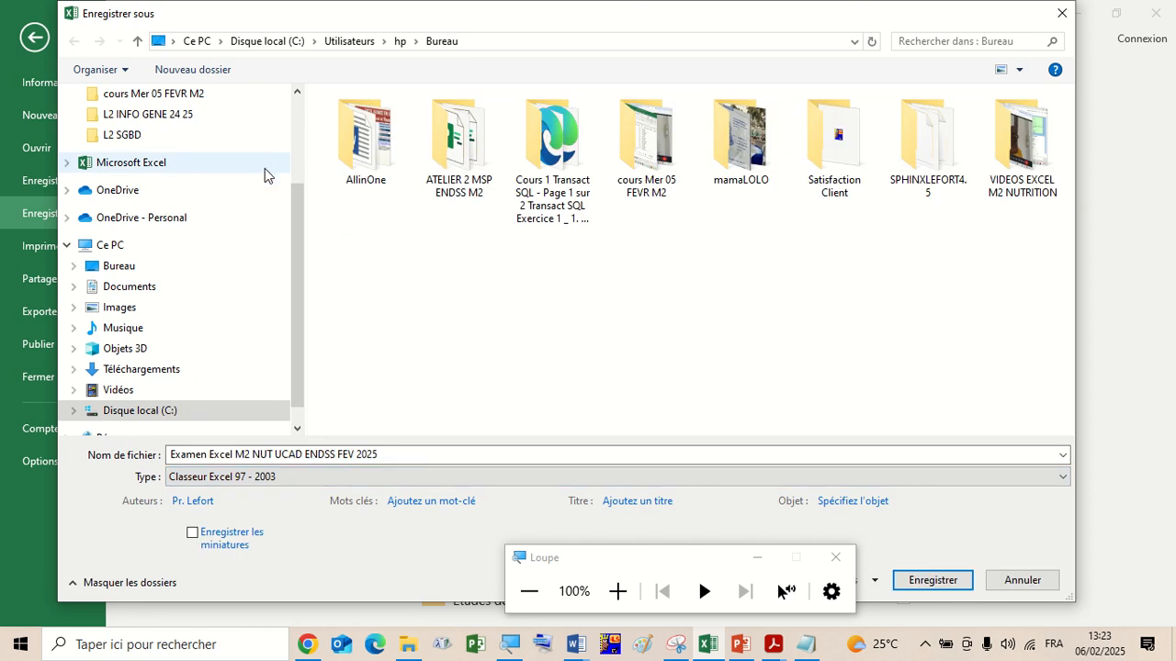
{"action": "left_click", "coordinate": [404, 456]}
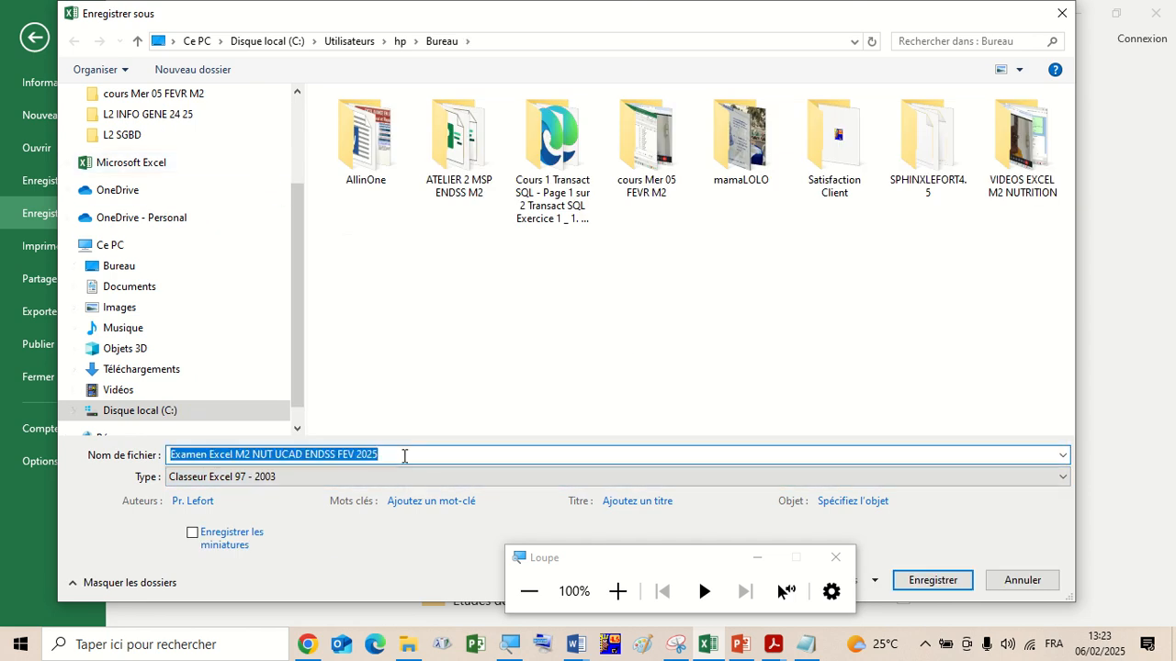
{"action": "left_click", "coordinate": [404, 456]}
{"action": "type", "text": "beta"}
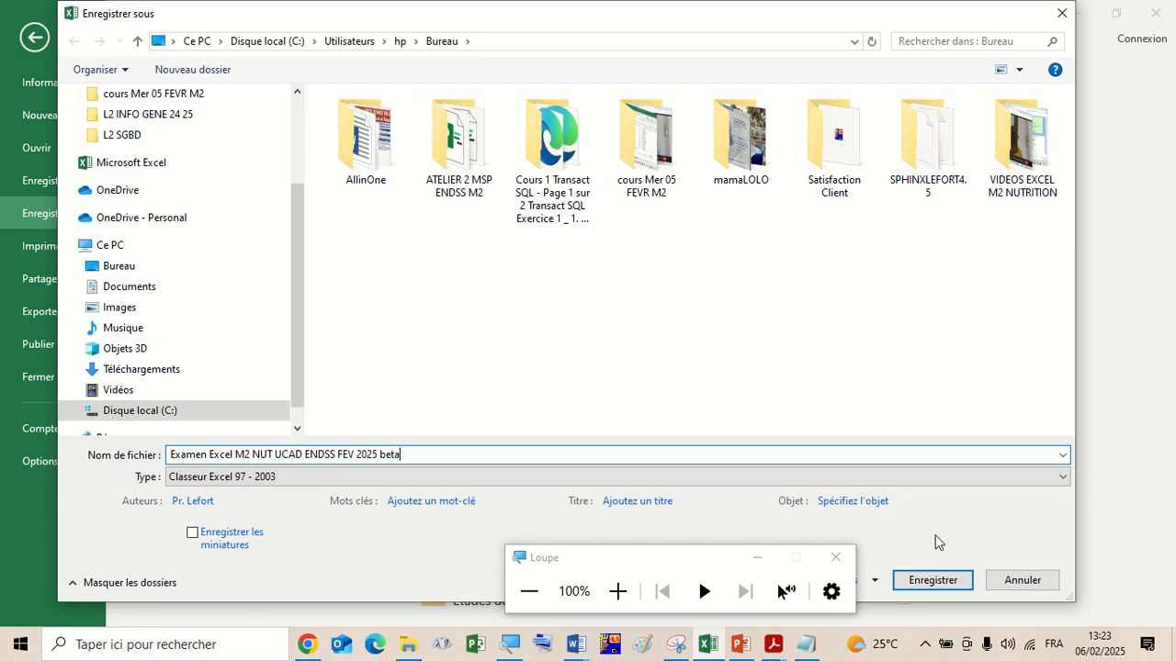
{"action": "left_click", "coordinate": [926, 582]}
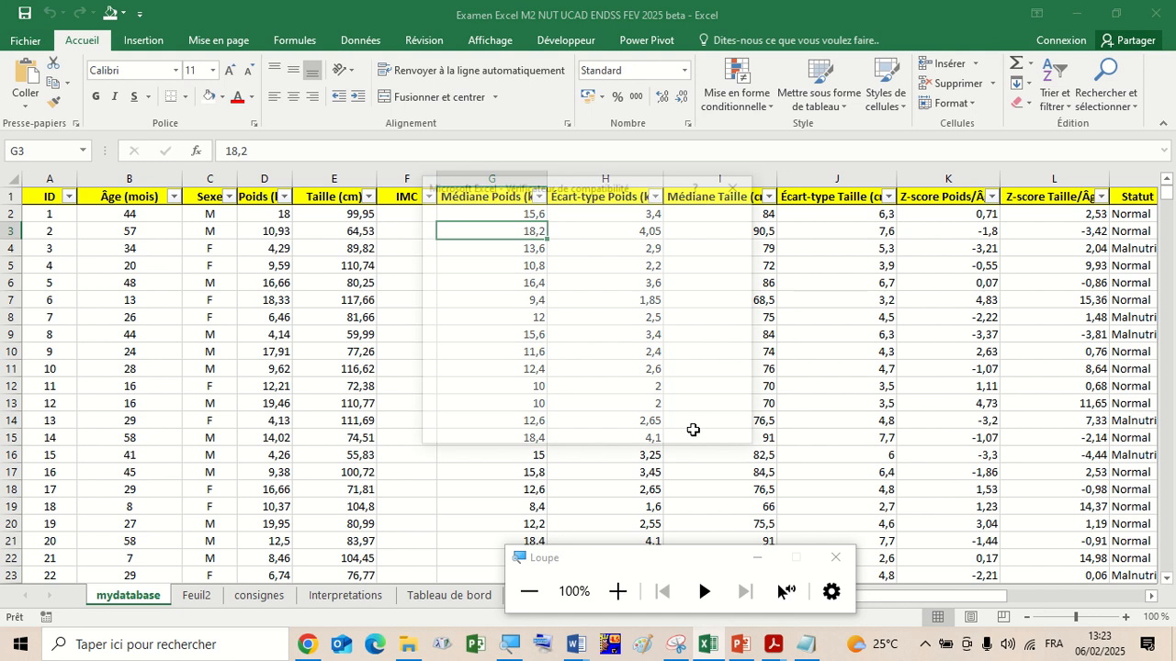
{"action": "left_click", "coordinate": [651, 433]}
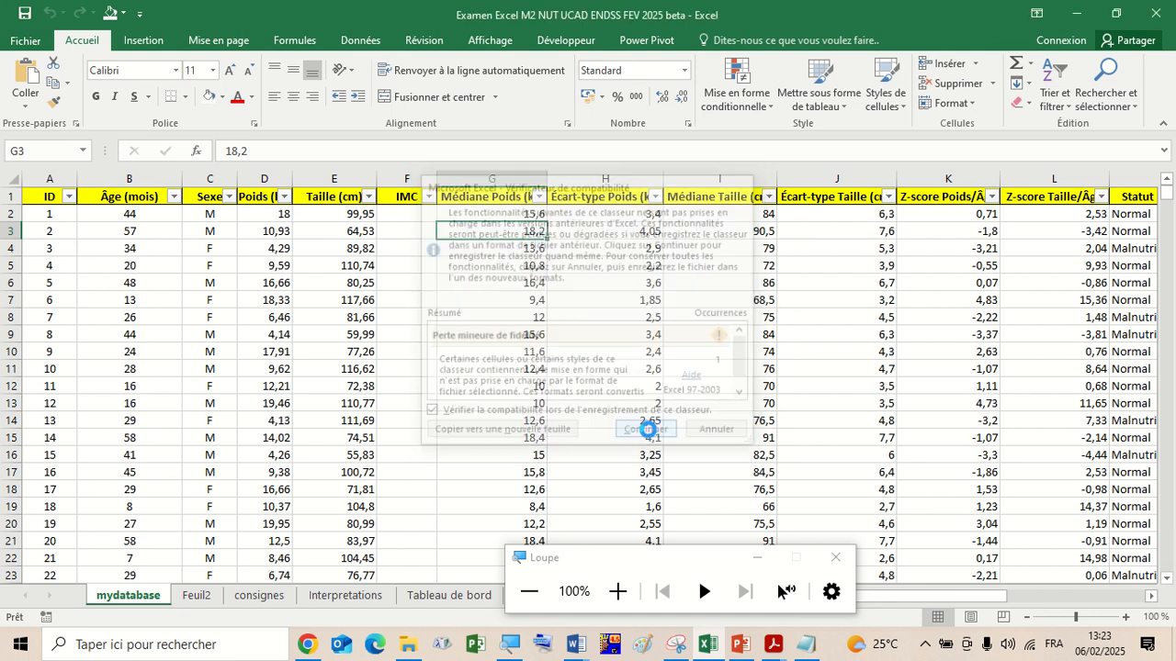
- Check the saved beta file's name and format in the Save As dialog for Bureau, leaving without saving again
{"action": "left_click", "coordinate": [397, 303]}
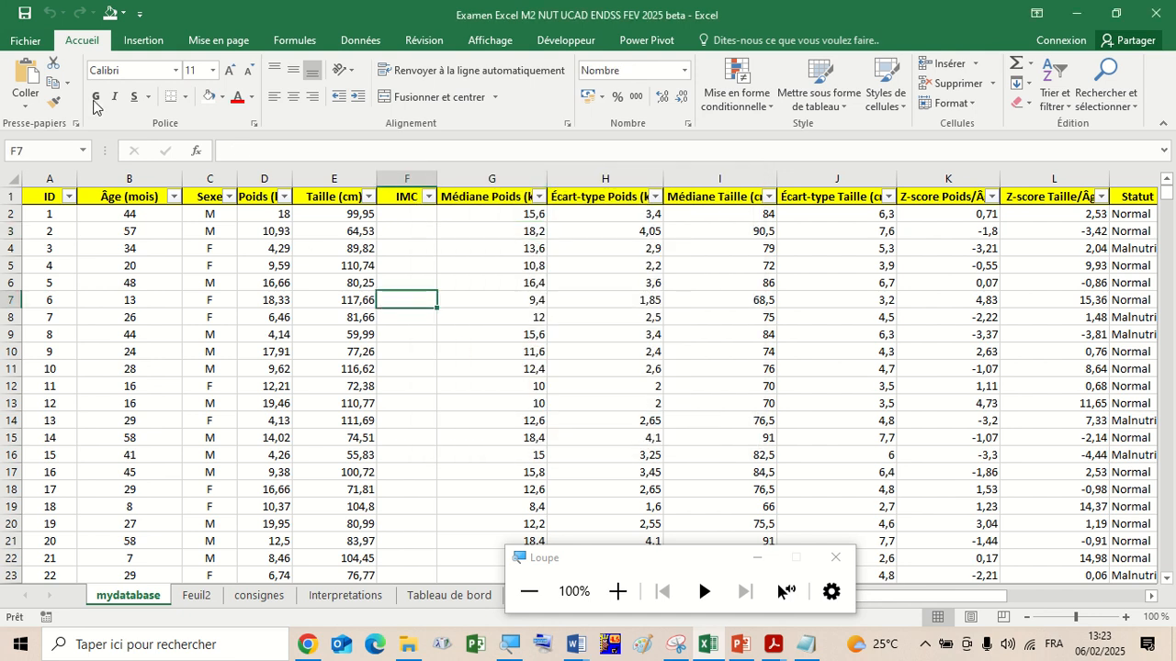
{"action": "left_click", "coordinate": [37, 46]}
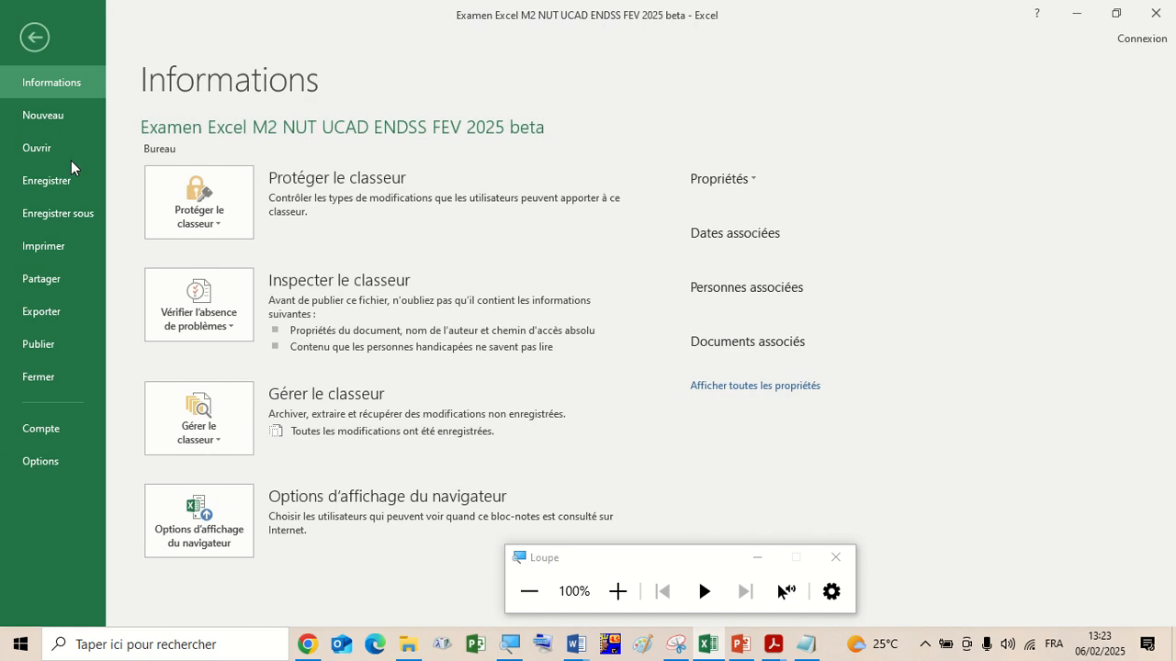
{"action": "left_click", "coordinate": [82, 216]}
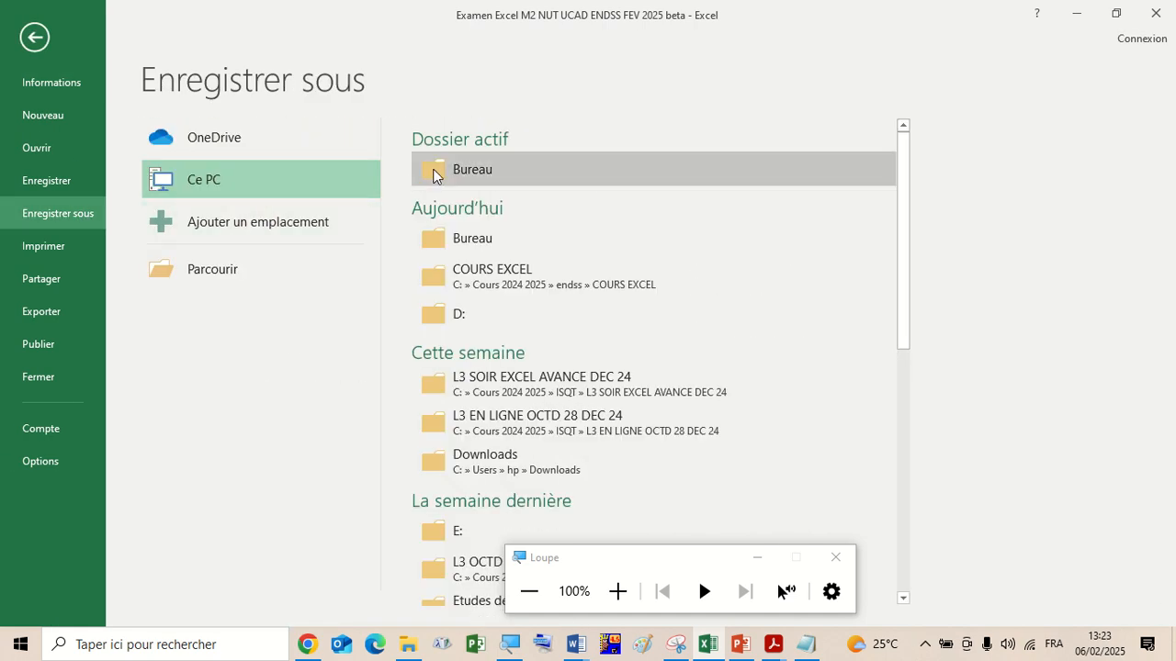
{"action": "left_click", "coordinate": [435, 174]}
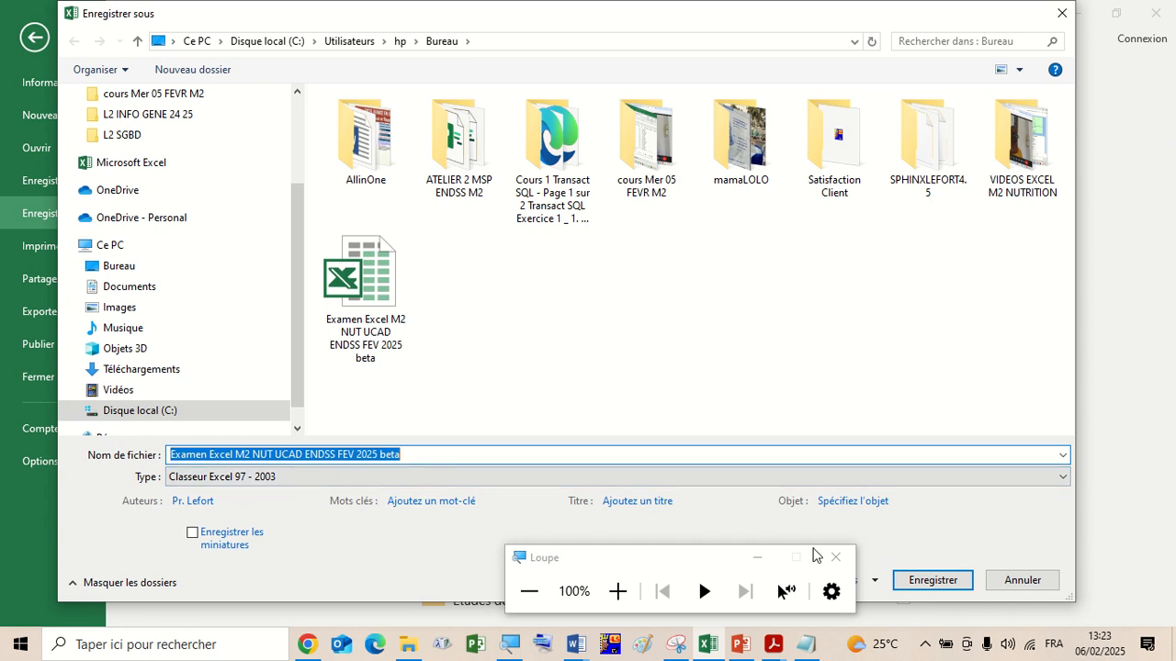
{"action": "left_click", "coordinate": [1015, 580]}
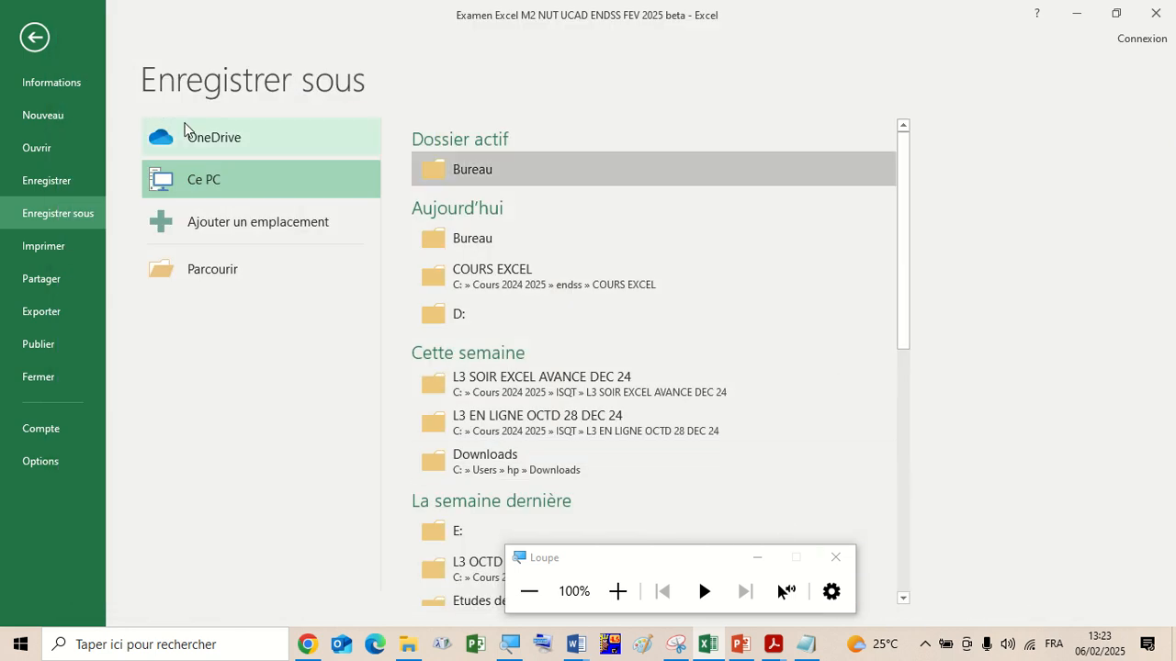
{"action": "left_click", "coordinate": [35, 39]}
- Close the beta workbook, search Windows for "epi" and launch Epi Info
{"action": "left_click", "coordinate": [28, 41]}
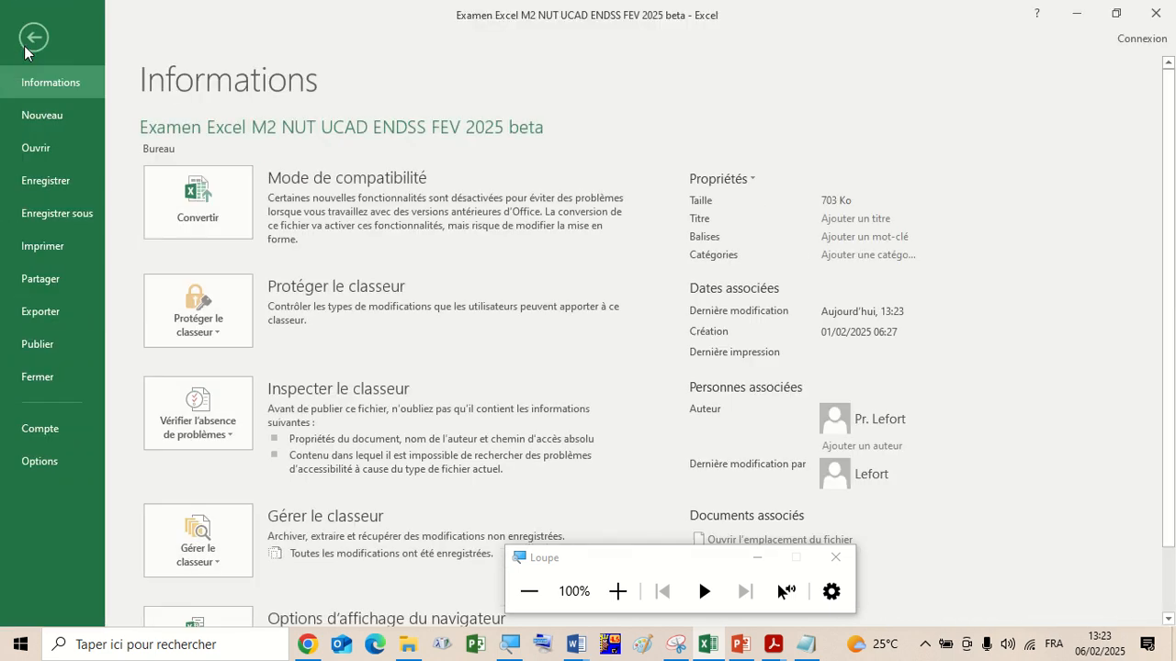
{"action": "left_click", "coordinate": [37, 379]}
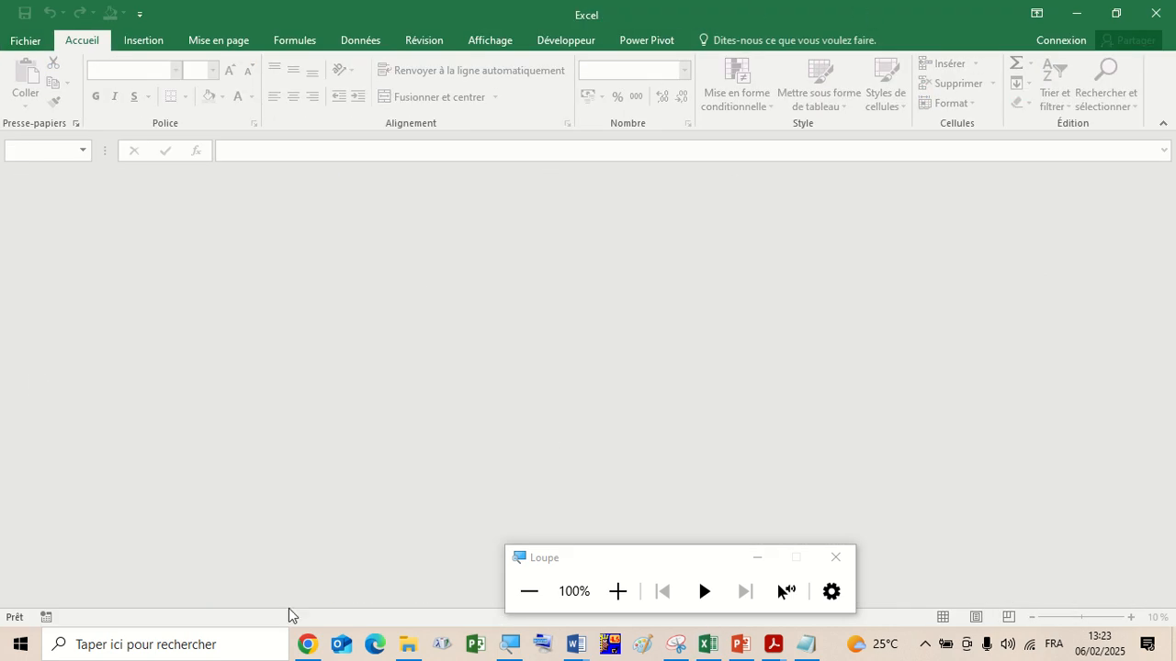
{"action": "left_click", "coordinate": [207, 643]}
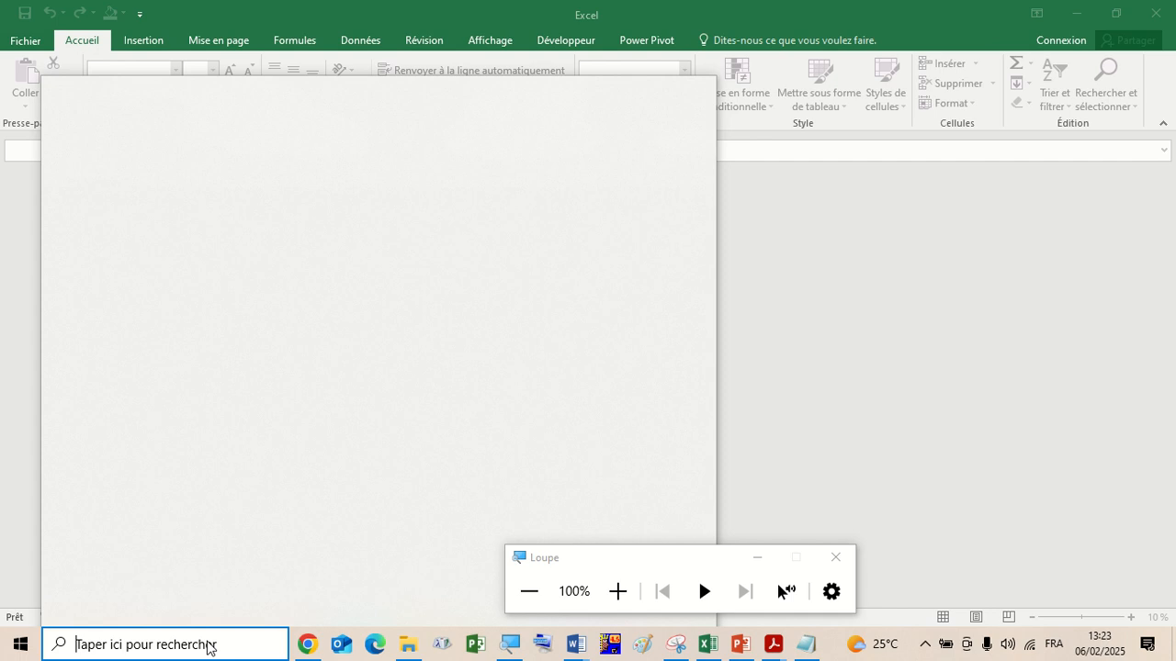
{"action": "type", "text": "epi"}
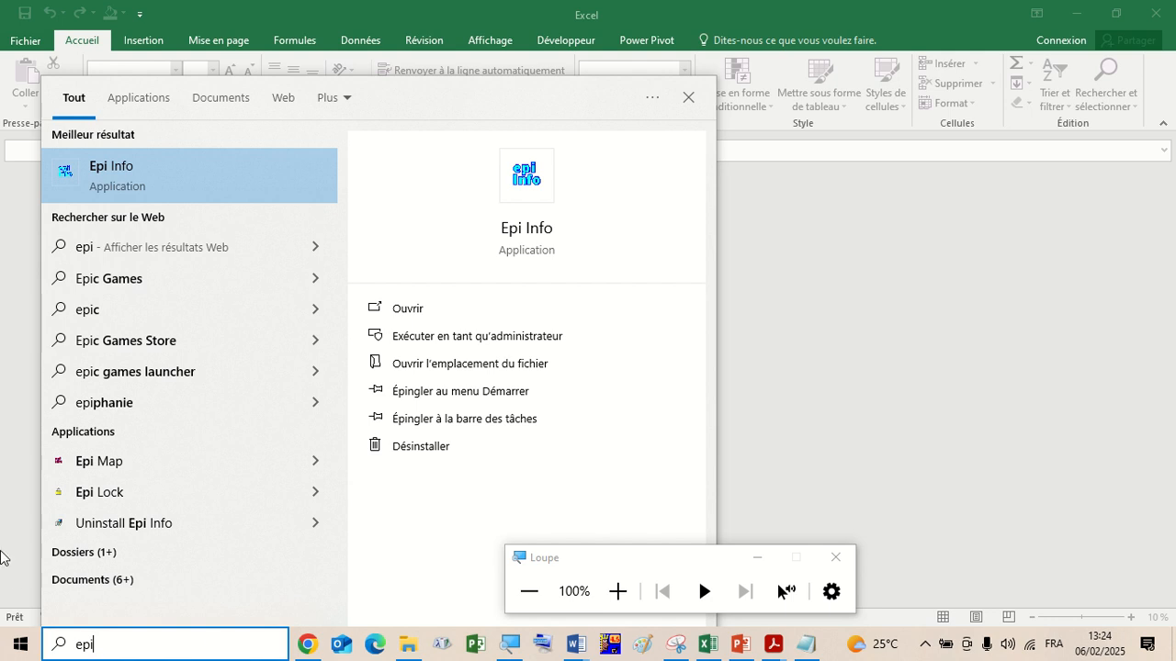
{"action": "left_click", "coordinate": [150, 174]}
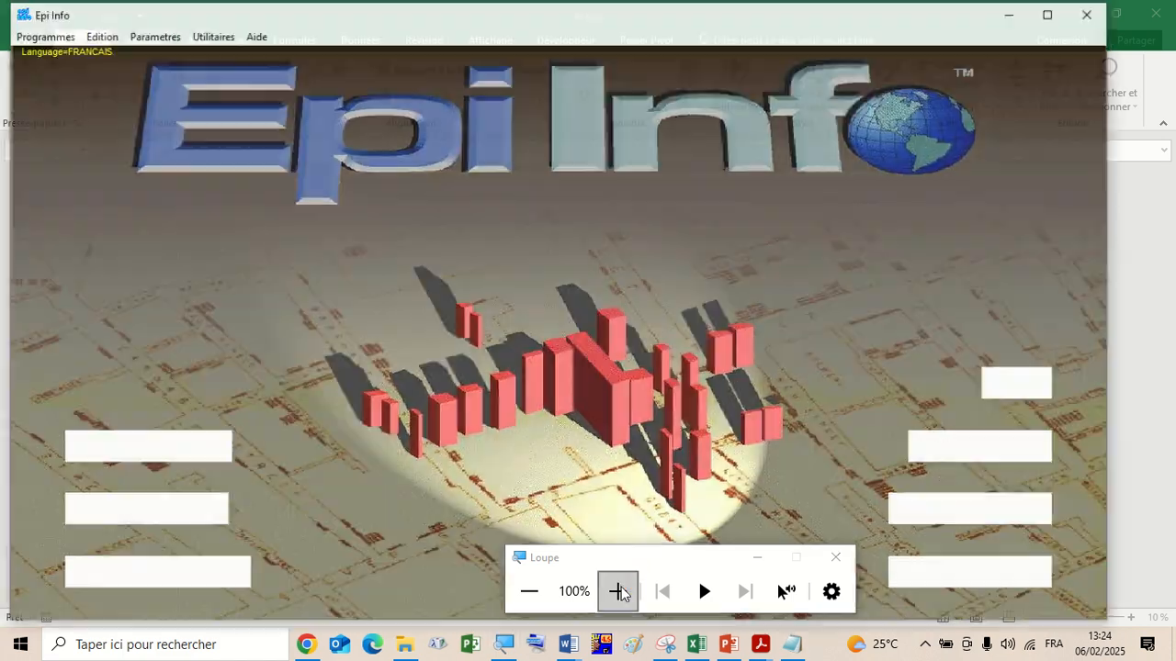
{"action": "left_click", "coordinate": [617, 592]}
{"action": "left_click", "coordinate": [620, 595]}
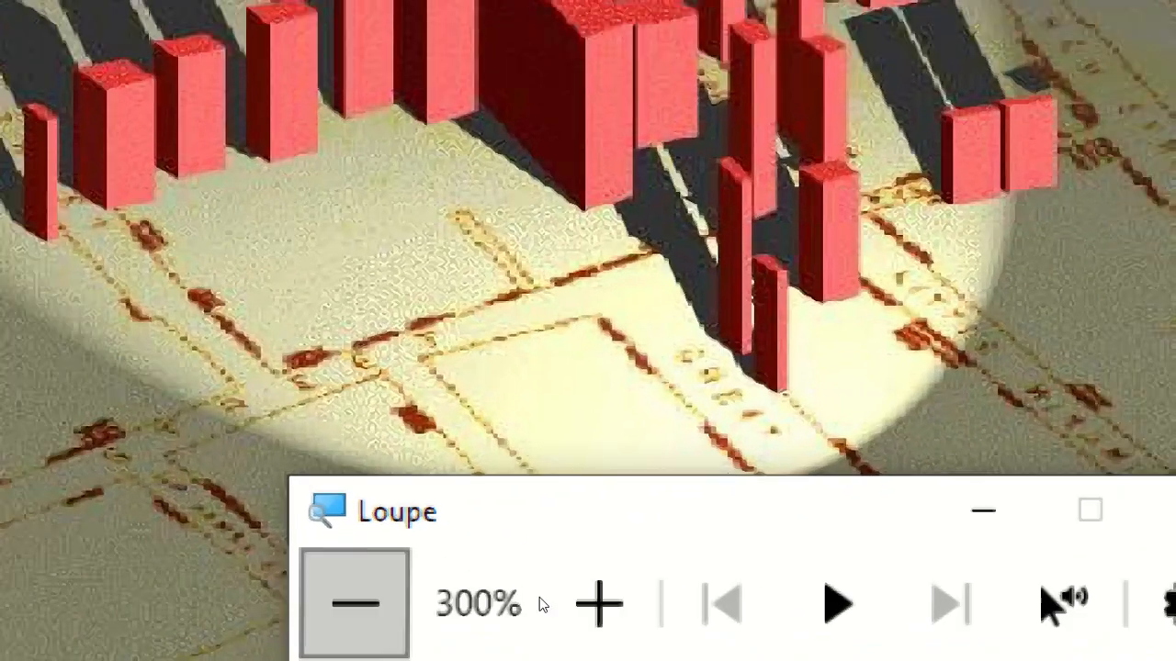
{"action": "left_click", "coordinate": [533, 596]}
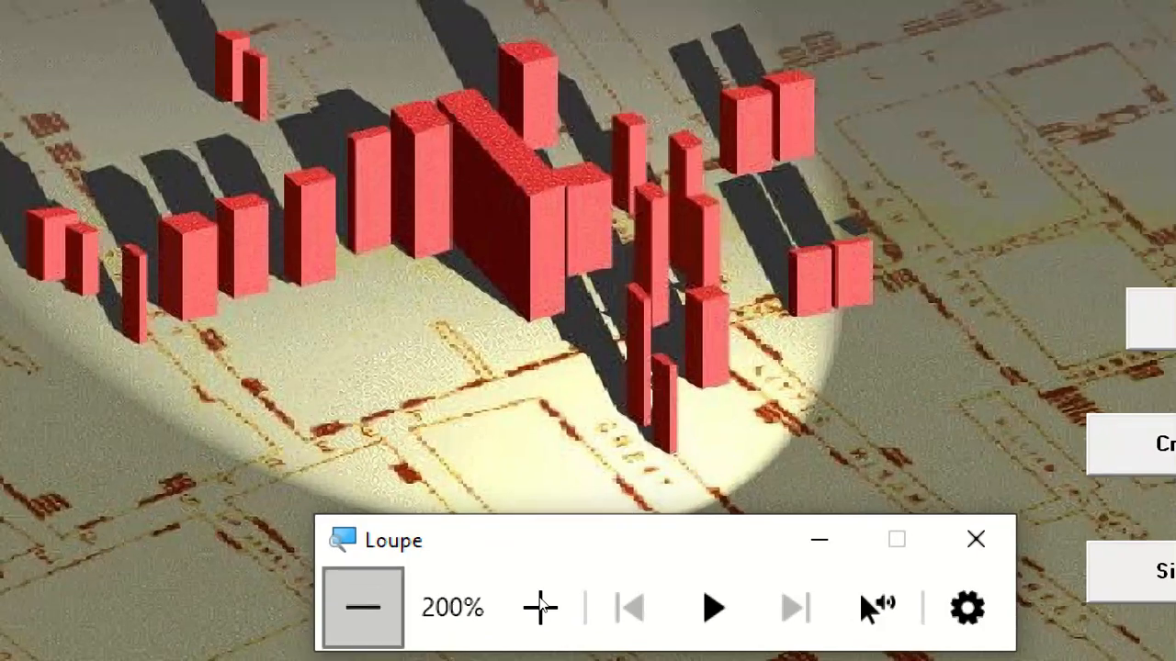
{"action": "left_click", "coordinate": [533, 595]}
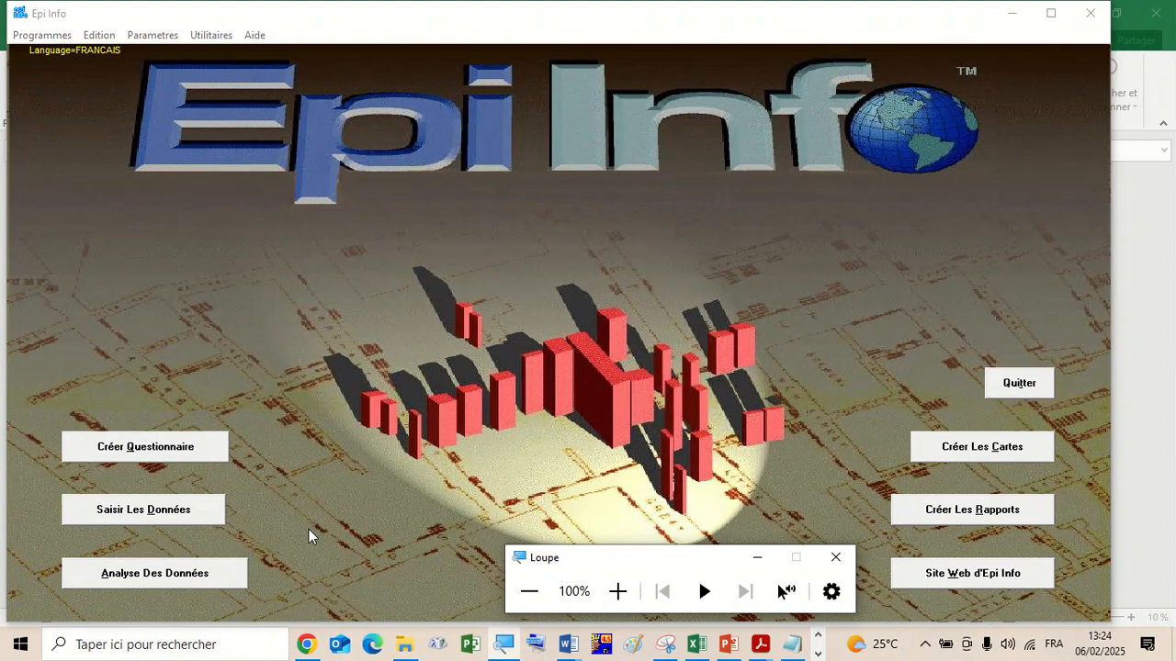
- Open Epi Info's Analyse Des Données module and start the Lire (Importer) command
{"action": "left_click", "coordinate": [166, 581]}
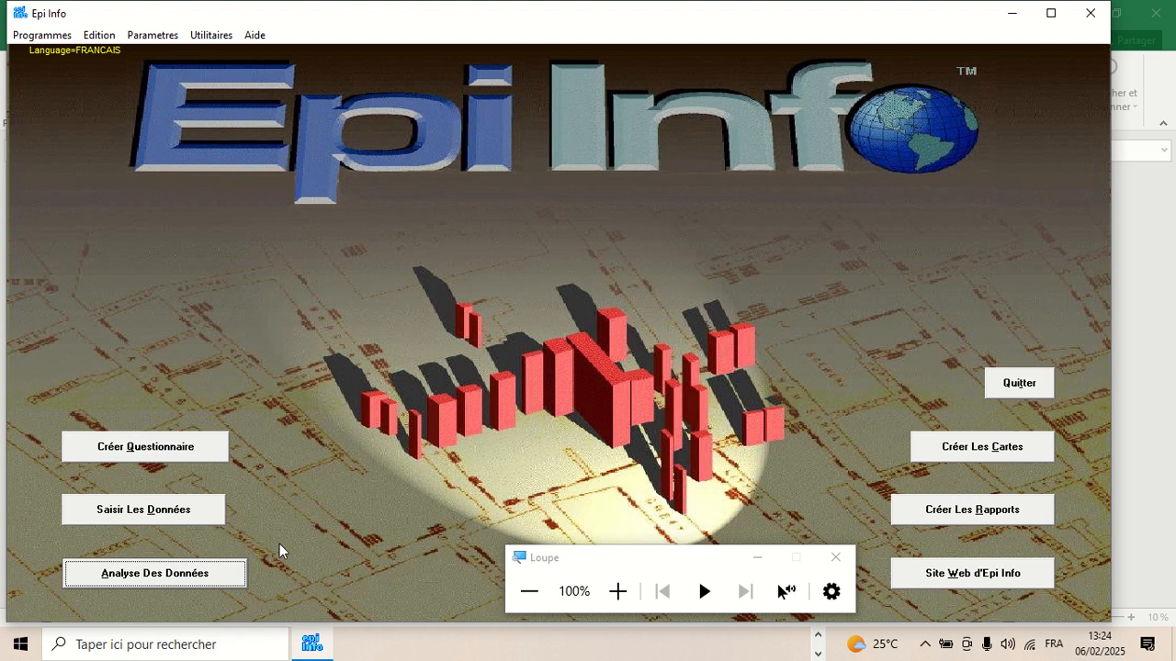
{"action": "left_click", "coordinate": [216, 575]}
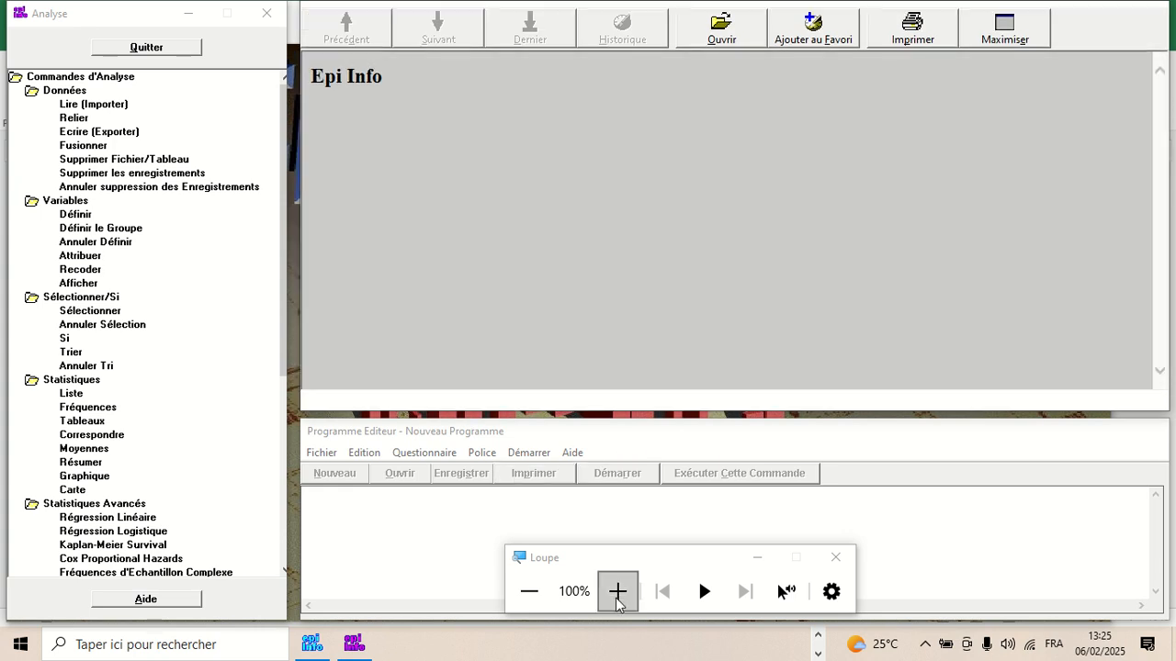
{"action": "left_click", "coordinate": [618, 592]}
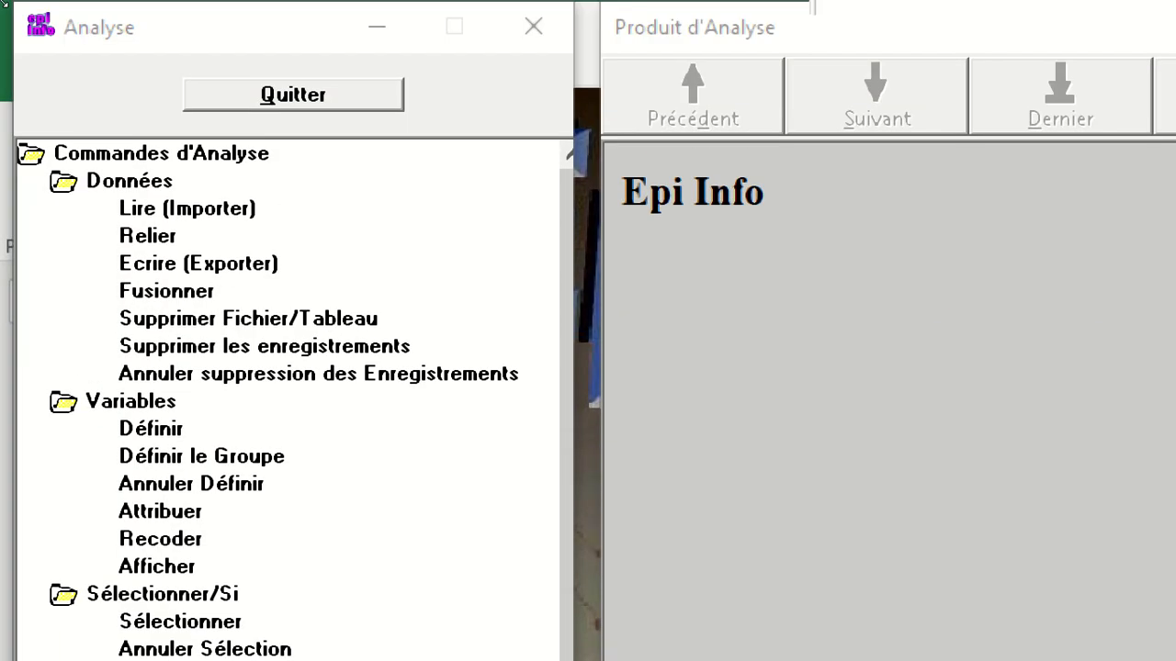
{"action": "left_click", "coordinate": [92, 112]}
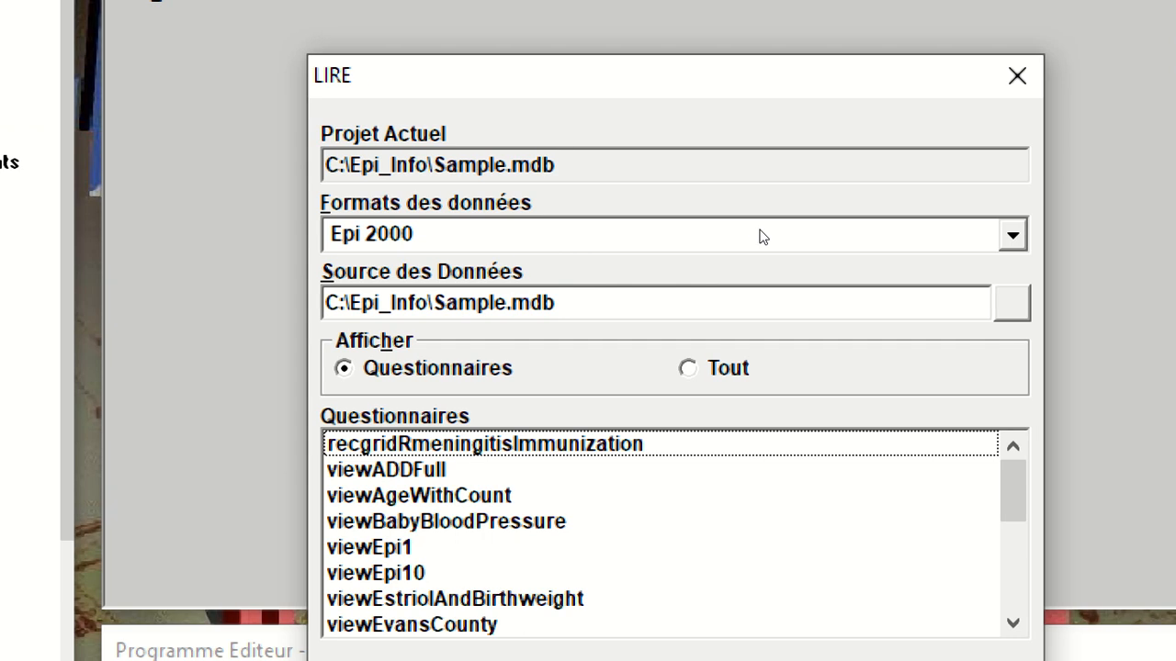
- Set the data format for the import to Excel 4.0
{"action": "left_click", "coordinate": [757, 234]}
{"action": "key", "text": "Down"}
{"action": "key", "text": "Down"}
{"action": "key", "text": "Down"}
{"action": "key", "text": "Down"}
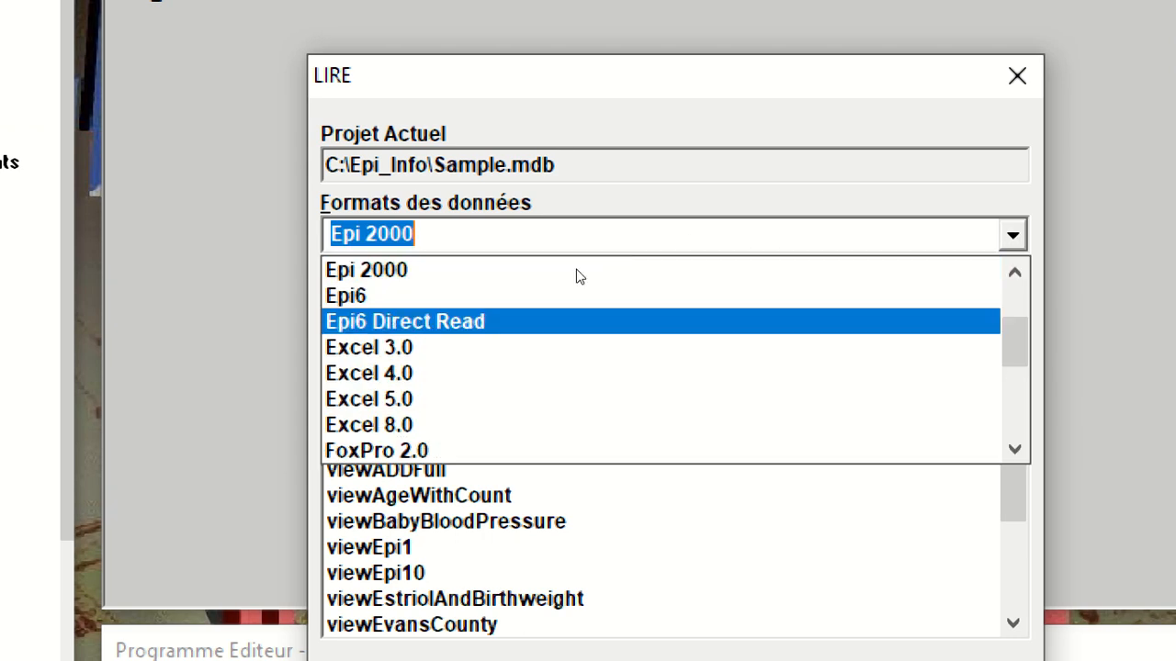
{"action": "key", "text": "Up"}
{"action": "key", "text": "Up"}
{"action": "key", "text": "Down"}
{"action": "key", "text": "Down"}
{"action": "key", "text": "Down"}
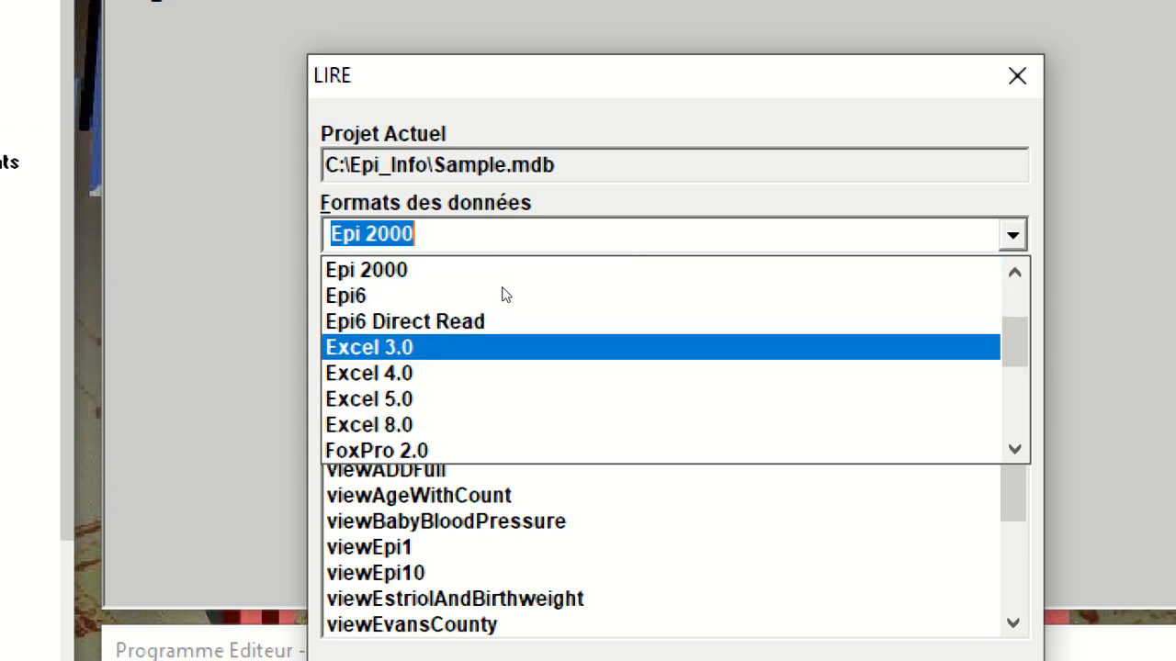
{"action": "key", "text": "Up"}
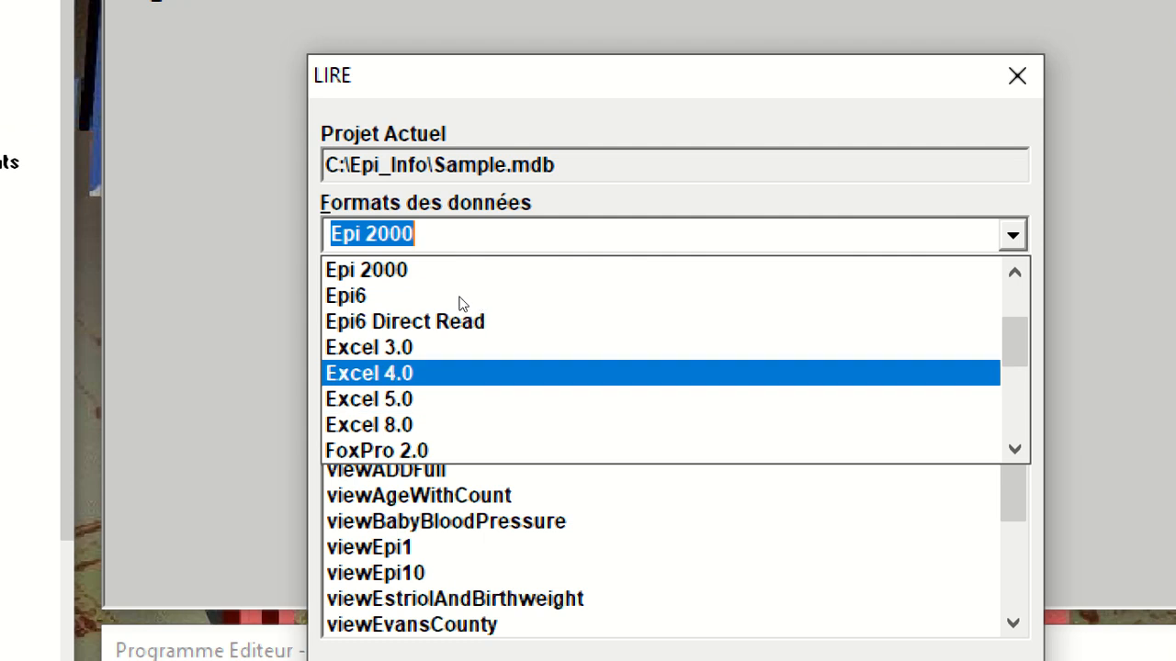
{"action": "key", "text": "Down"}
{"action": "key", "text": "Up"}
{"action": "key", "text": "Return"}
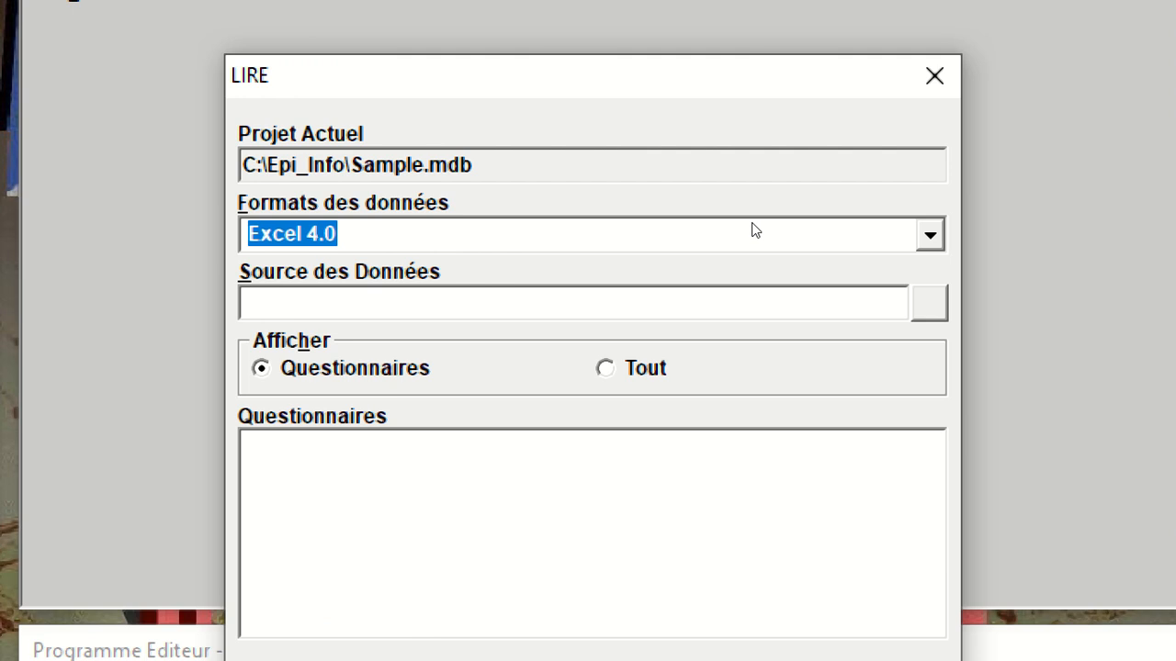
- Set the data format to Excel 5.0 and choose the Desktop workbook "Examen Excel M2 NUT UCAD ENDSS FEV 2025 beta" as the data source
{"action": "left_click", "coordinate": [816, 230]}
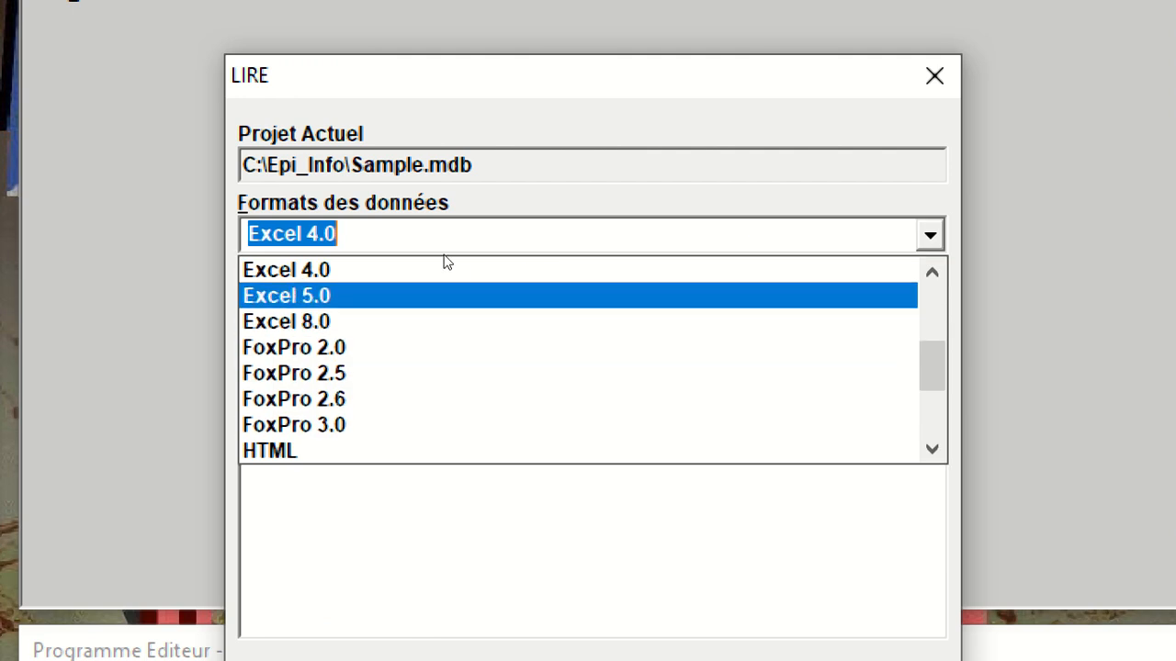
{"action": "key", "text": "Return"}
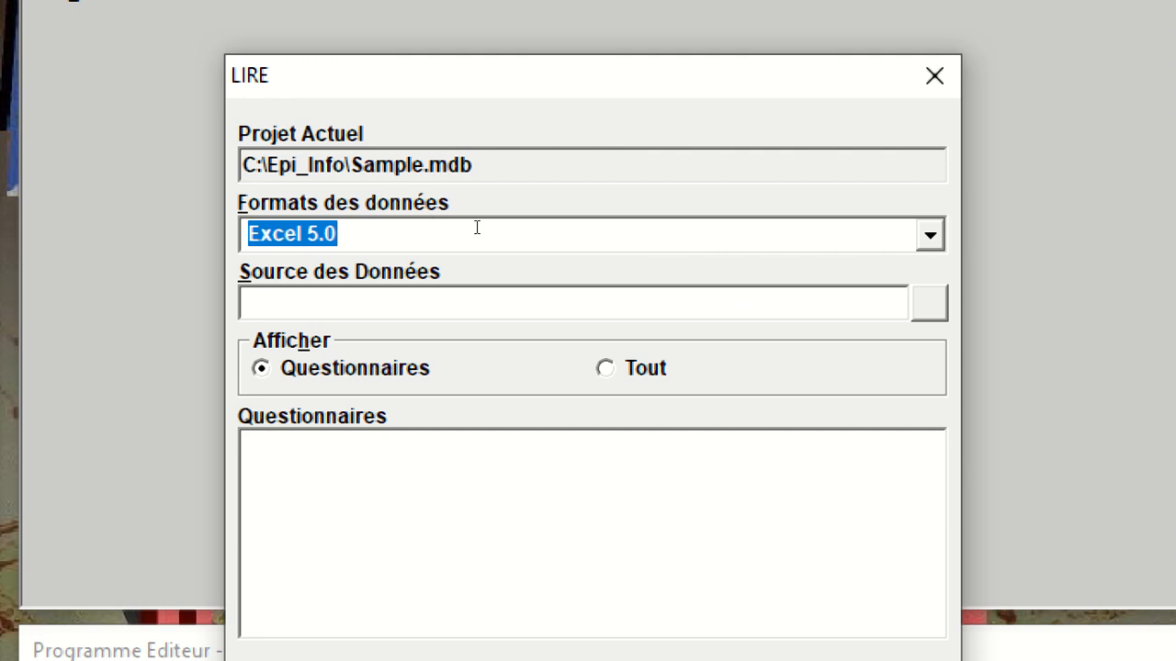
{"action": "left_click", "coordinate": [477, 228]}
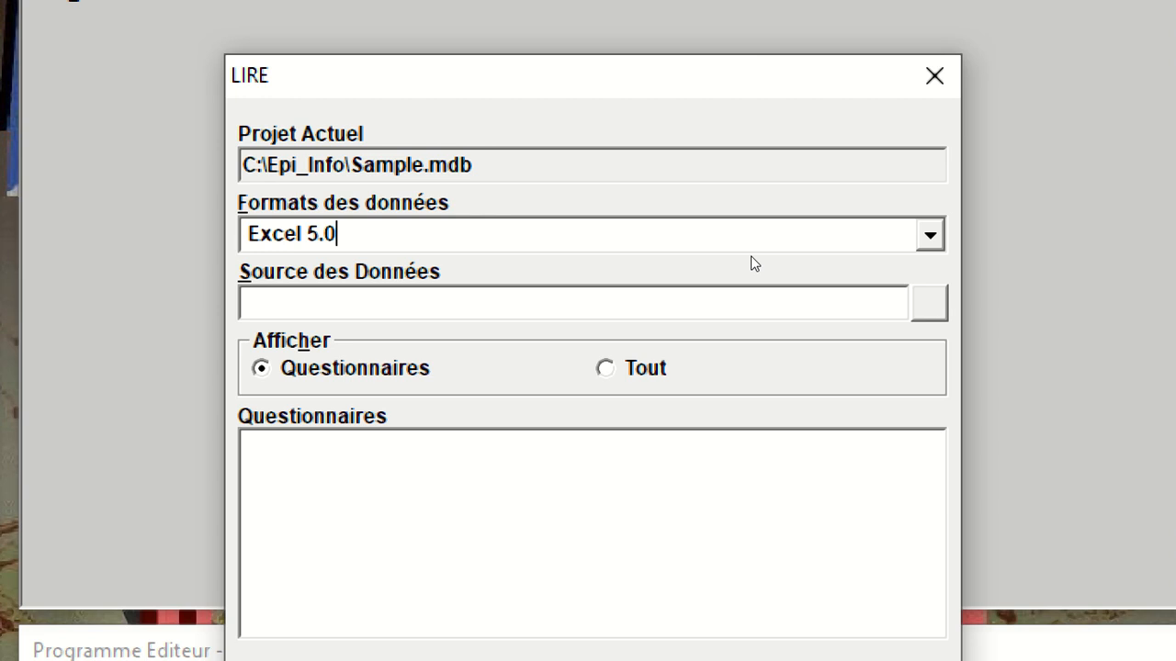
{"action": "key", "text": "Tab"}
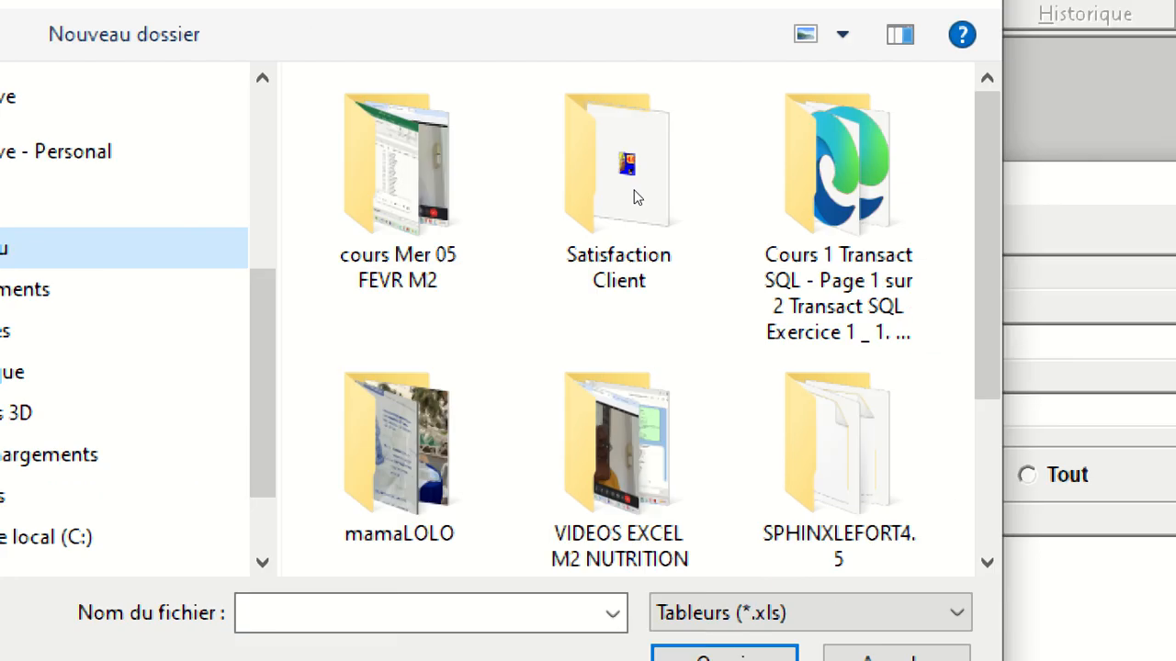
{"action": "scroll", "coordinate": [603, 184], "scroll_direction": "down", "scroll_amount": 3}
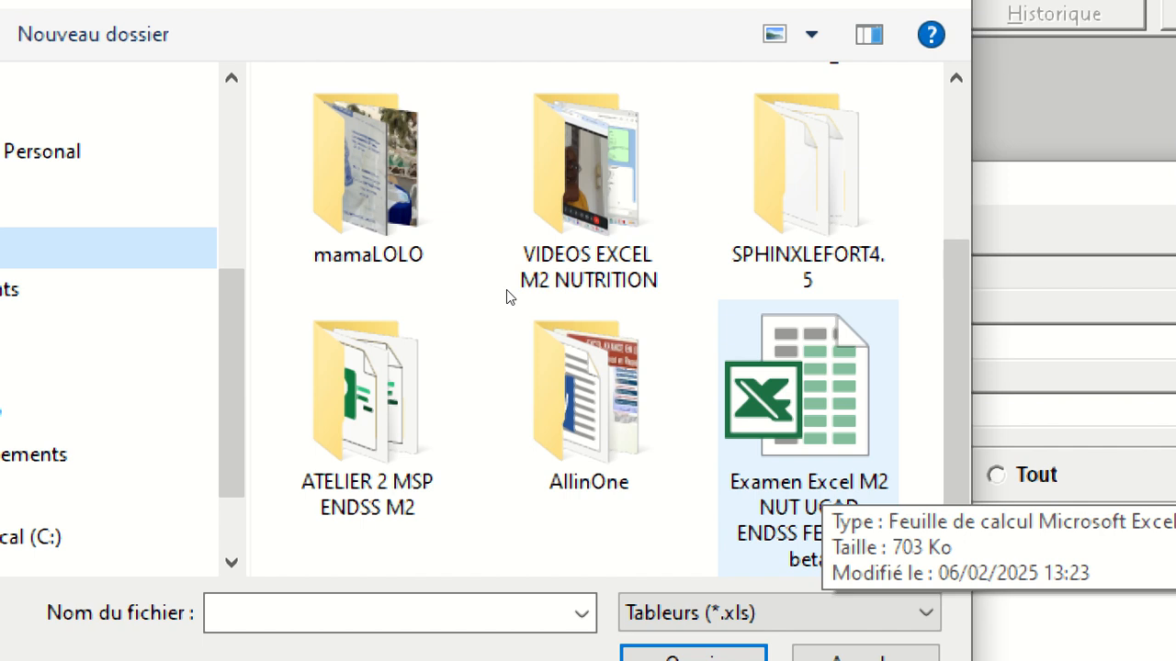
{"action": "key", "text": "Return"}
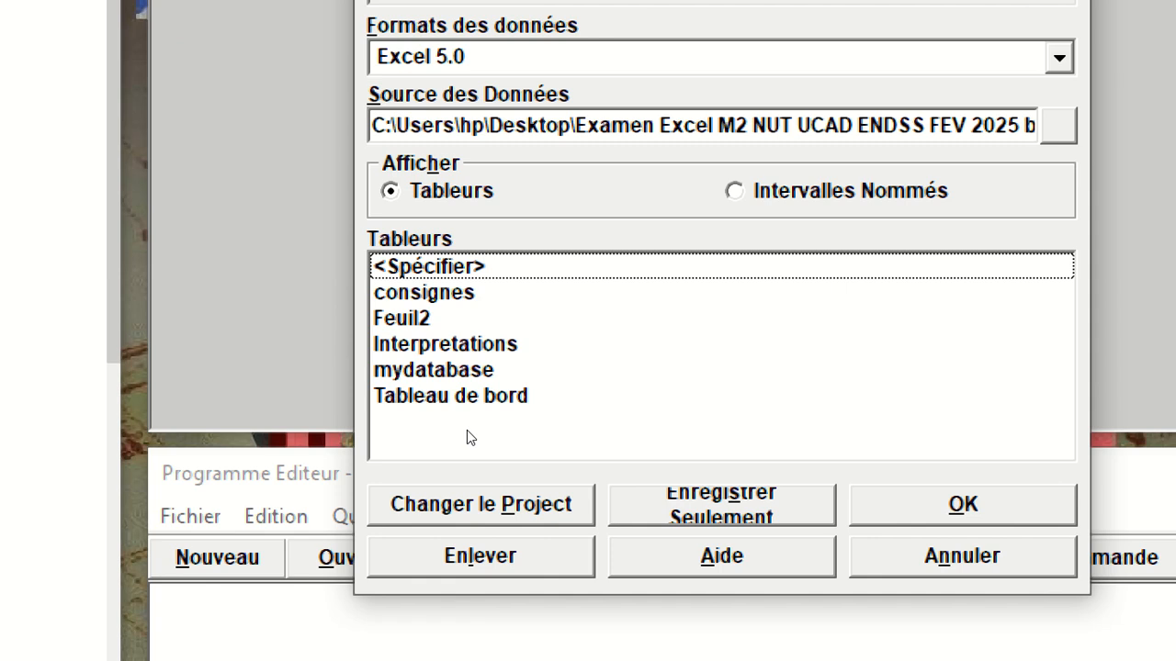
- Import the mydatabase sheet with its first row as field names, and list all its variables in Grid display mode
{"action": "left_click", "coordinate": [442, 381]}
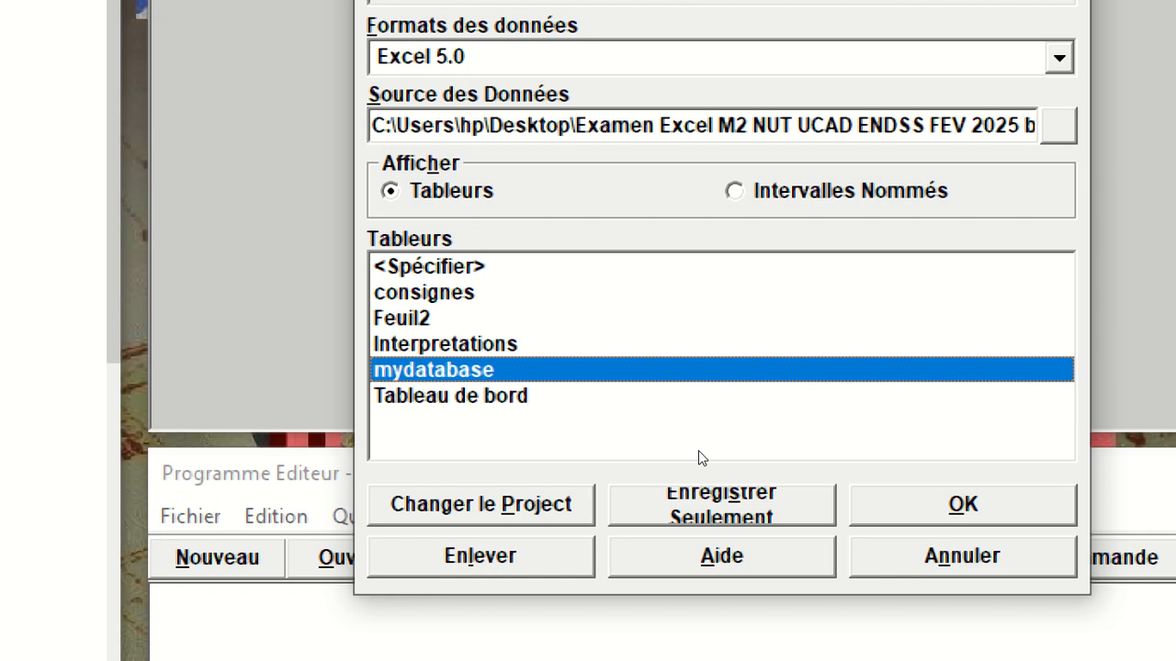
{"action": "key", "text": "Return"}
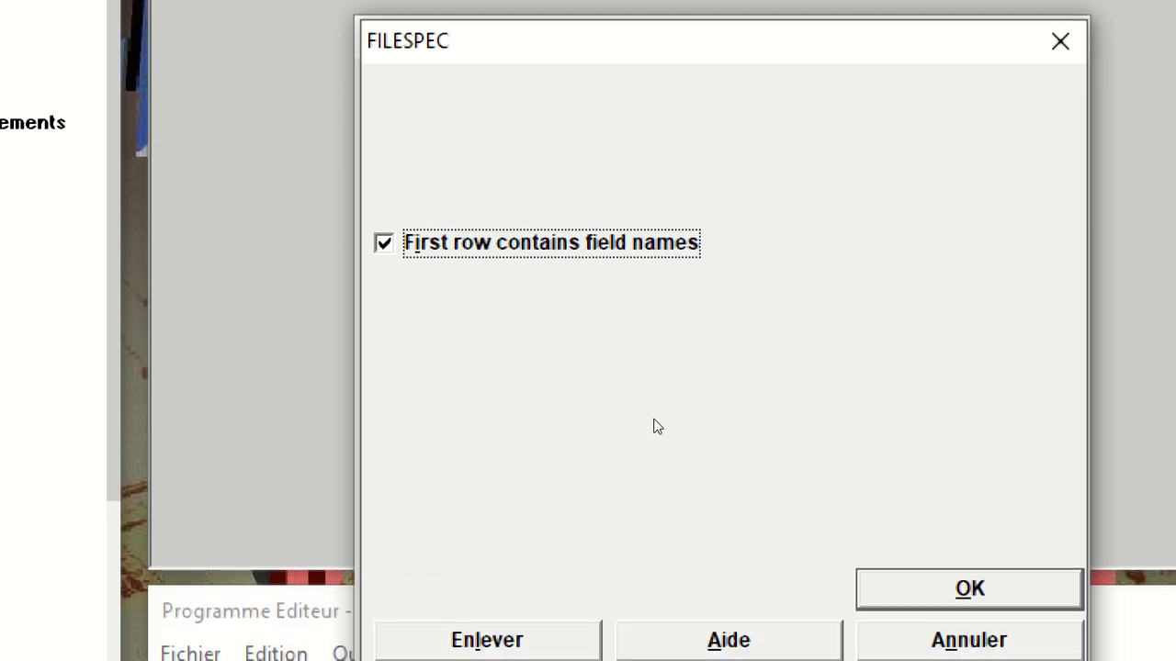
{"action": "key", "text": "Return"}
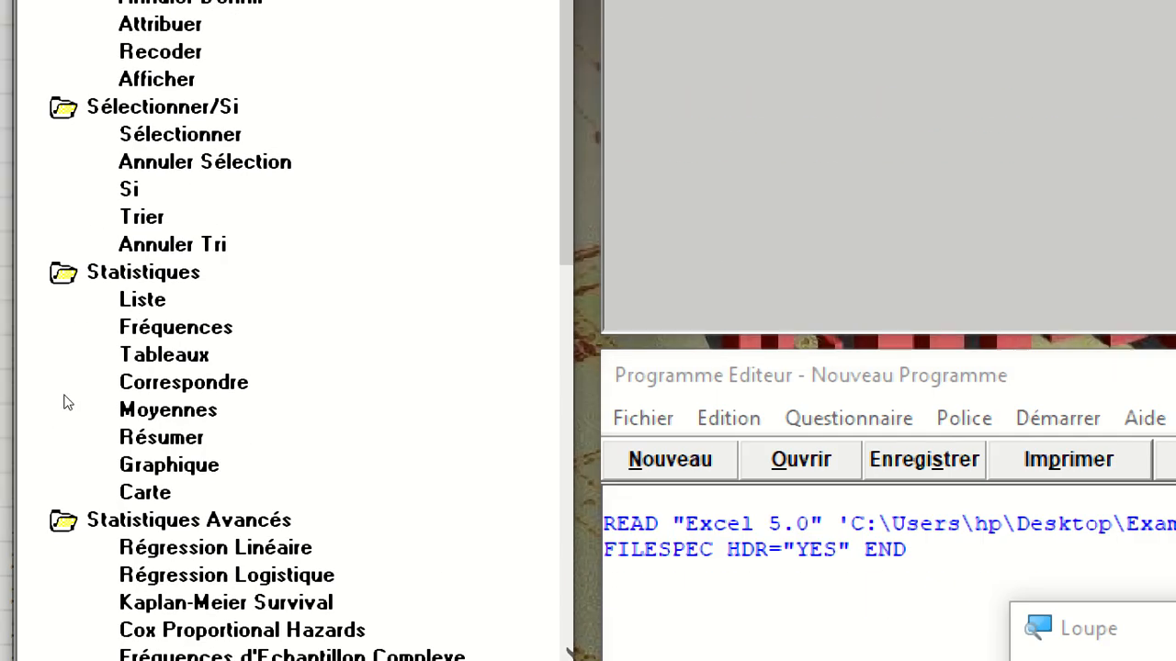
{"action": "left_click", "coordinate": [73, 412]}
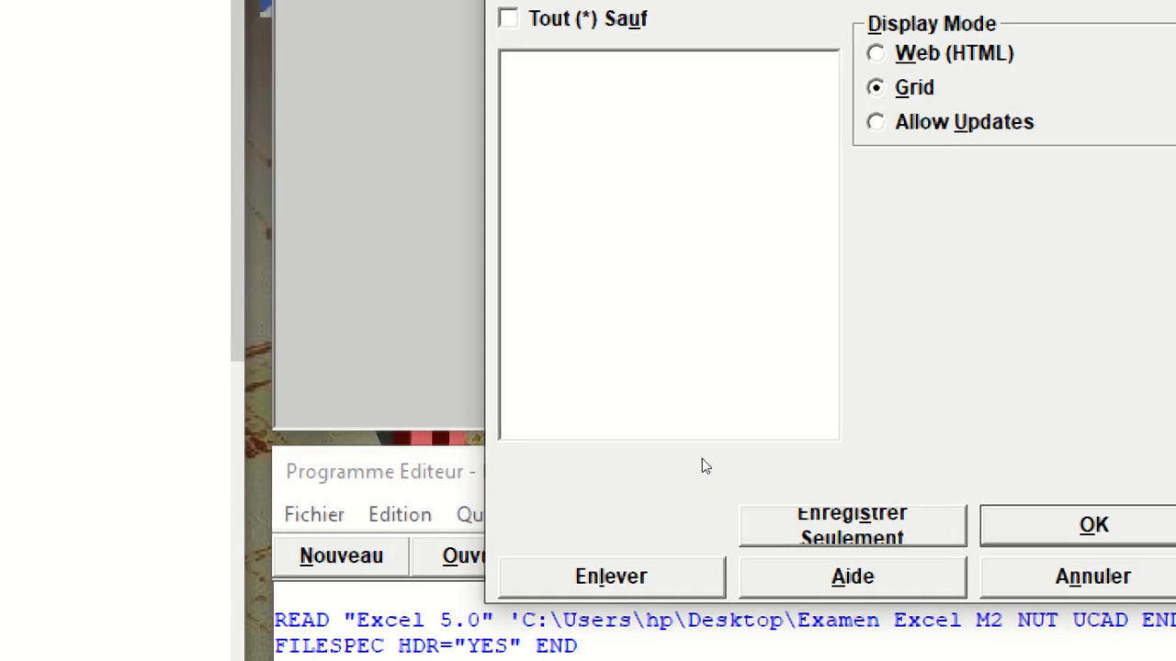
{"action": "key", "text": "Return"}
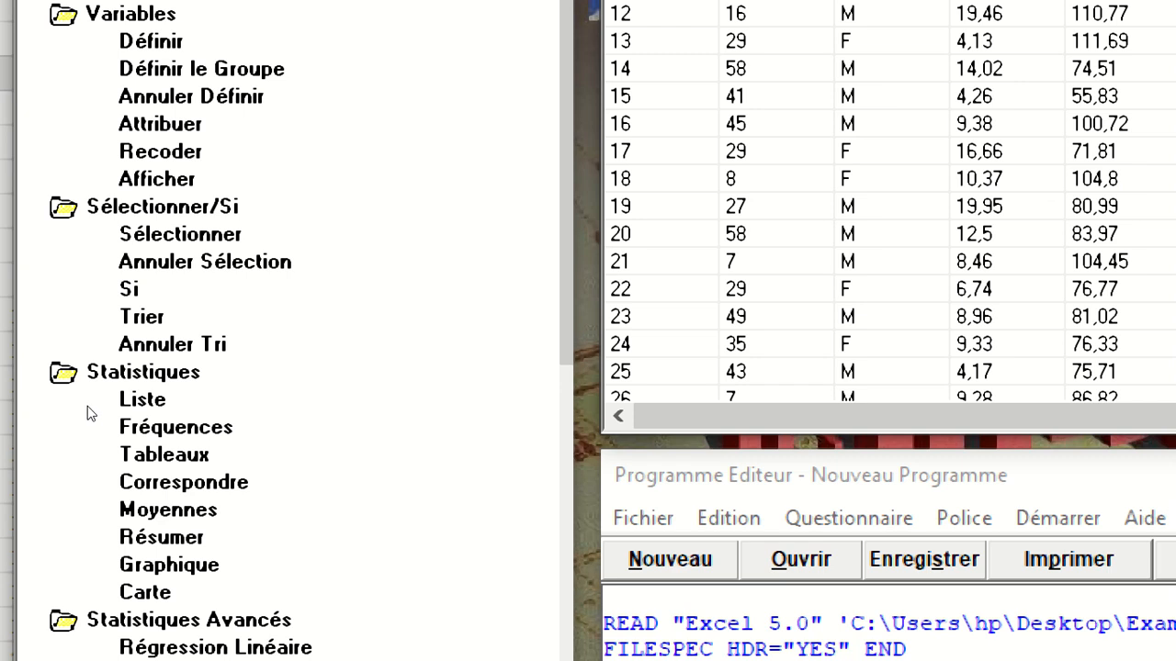
- Run a frequency analysis (Fréquences) of the Statut_Nutritionnel variable
{"action": "left_click", "coordinate": [88, 420]}
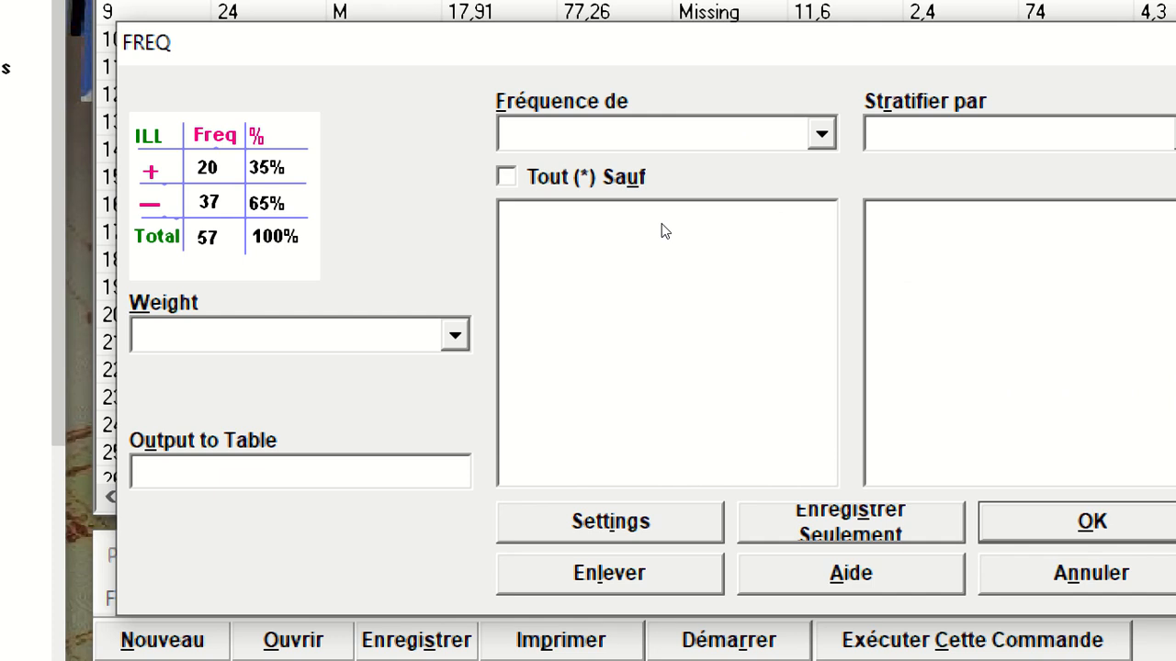
{"action": "key", "text": "alt+Down"}
{"action": "scroll", "coordinate": [675, 276], "scroll_direction": "down", "scroll_amount": 3}
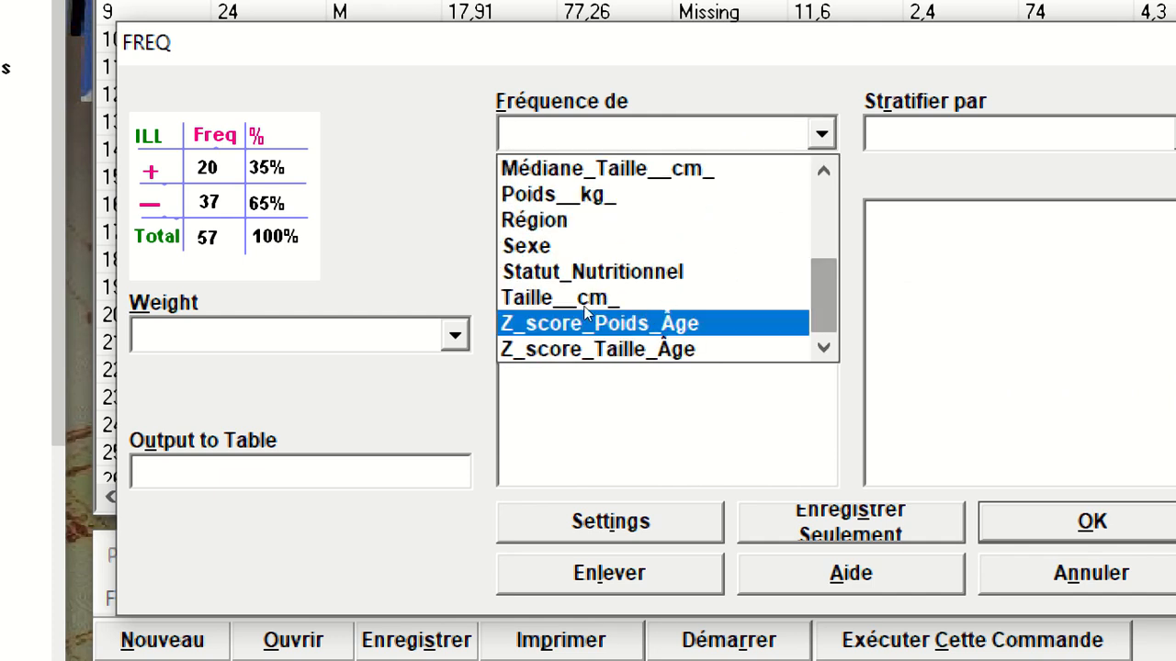
{"action": "left_click", "coordinate": [560, 275]}
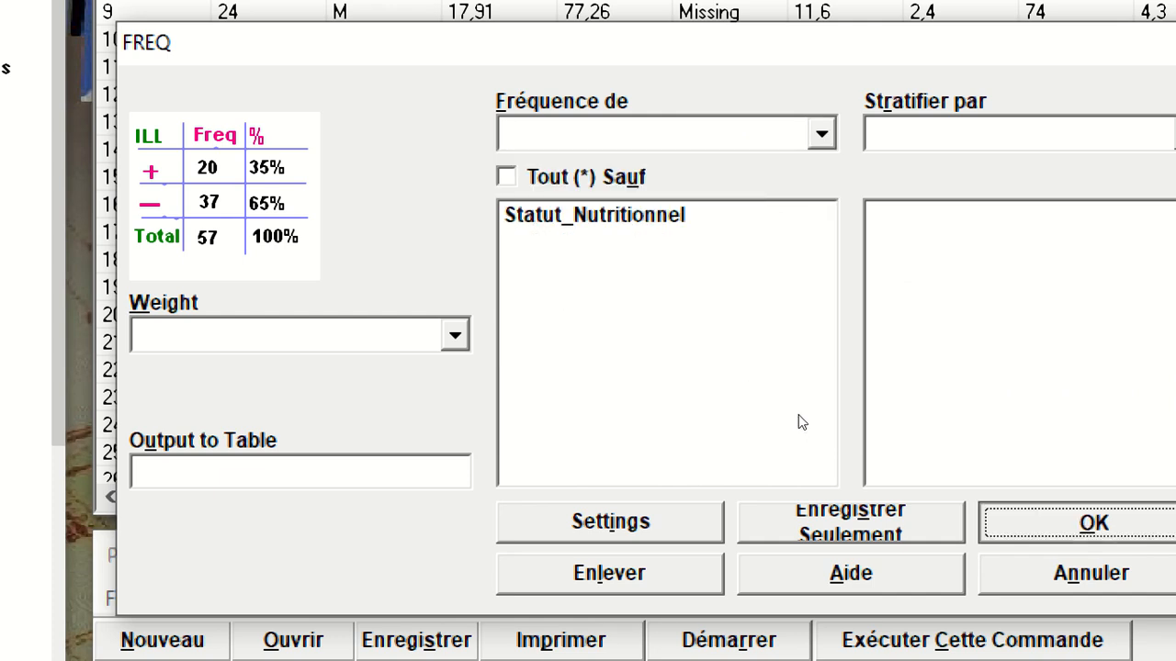
{"action": "key", "text": "Return"}
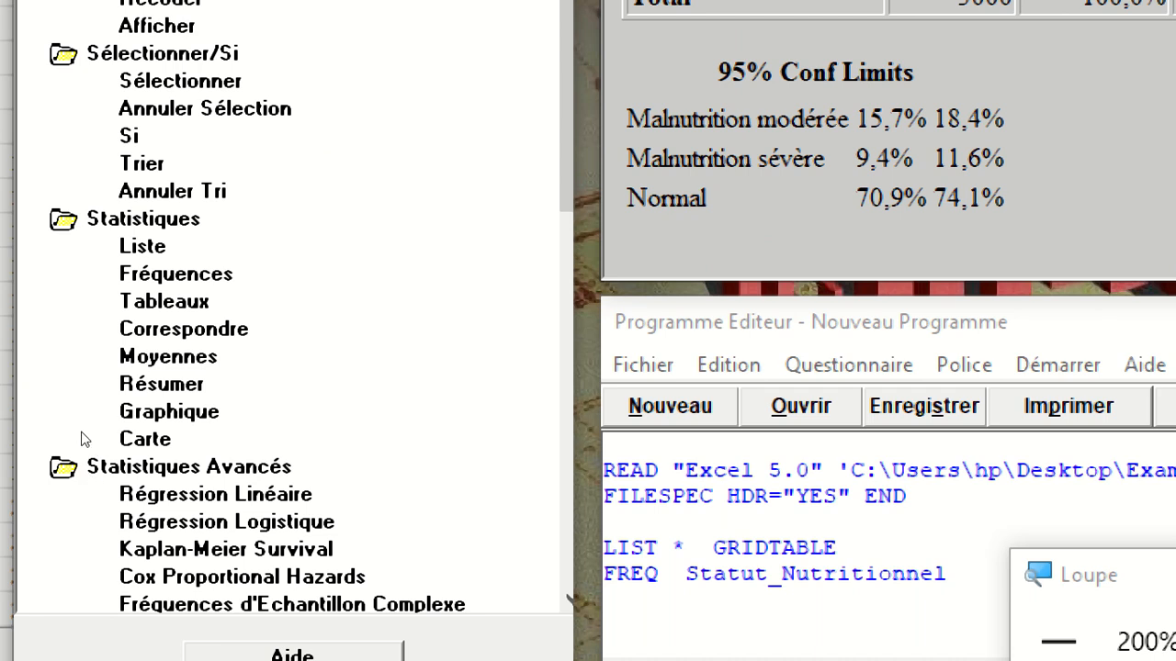
- Run a Tableaux cross-tabulation with Sexe as the outcome variable and Statut_Nutritionnel as the exposure variable
{"action": "left_click", "coordinate": [90, 422]}
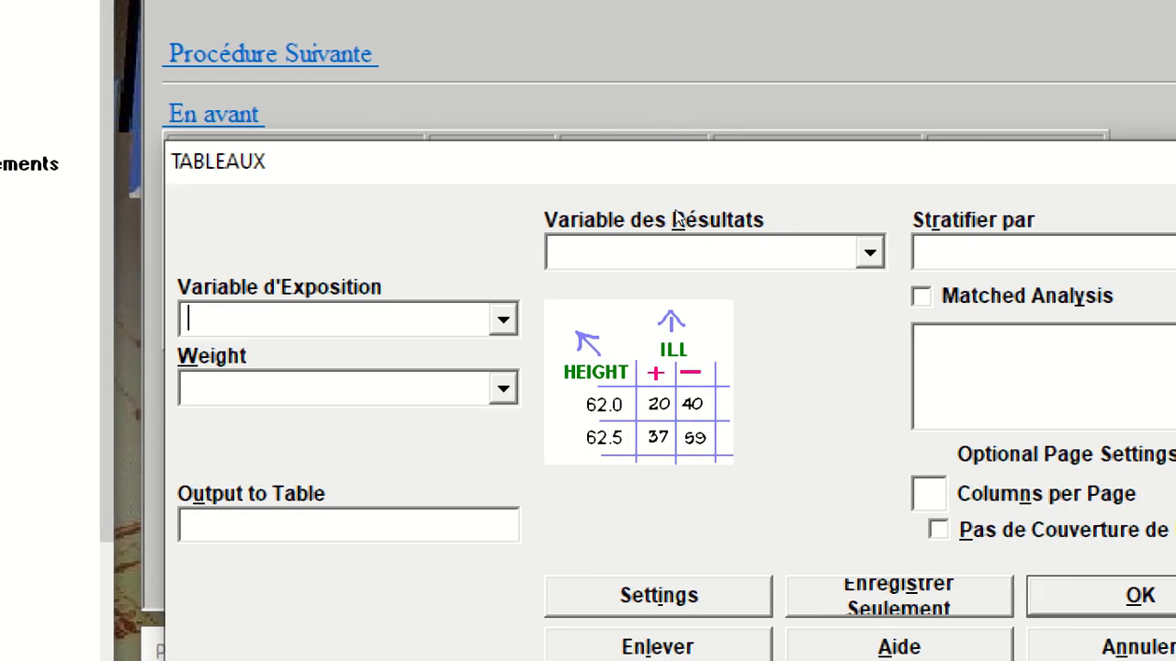
{"action": "left_click", "coordinate": [669, 240]}
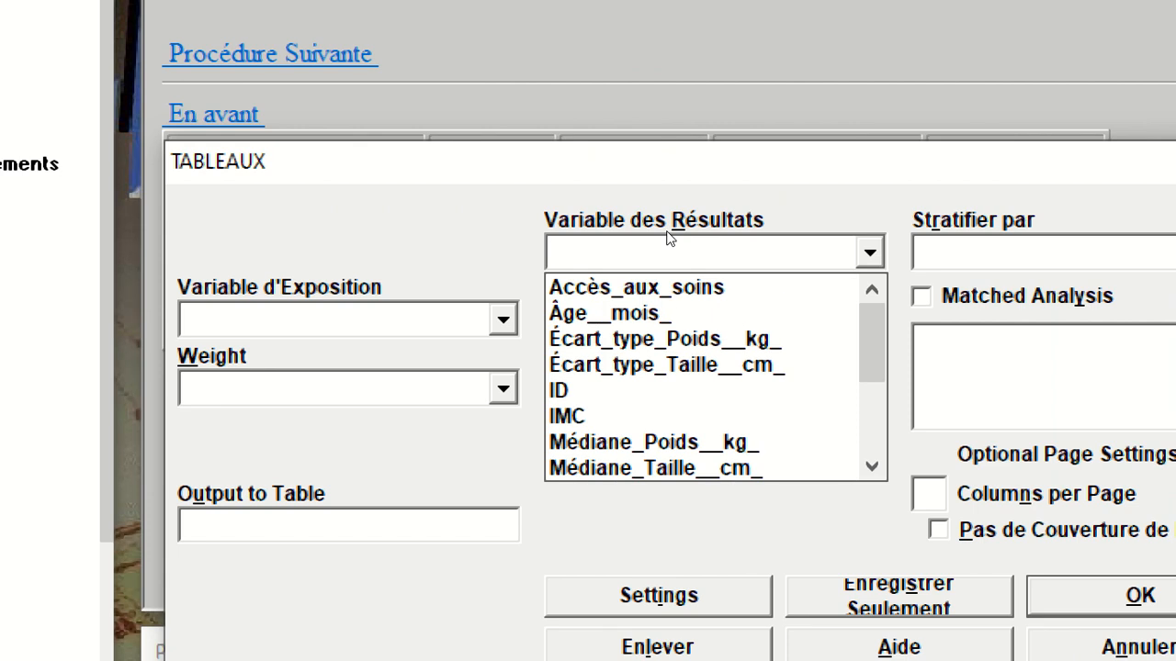
{"action": "type", "text": "se"}
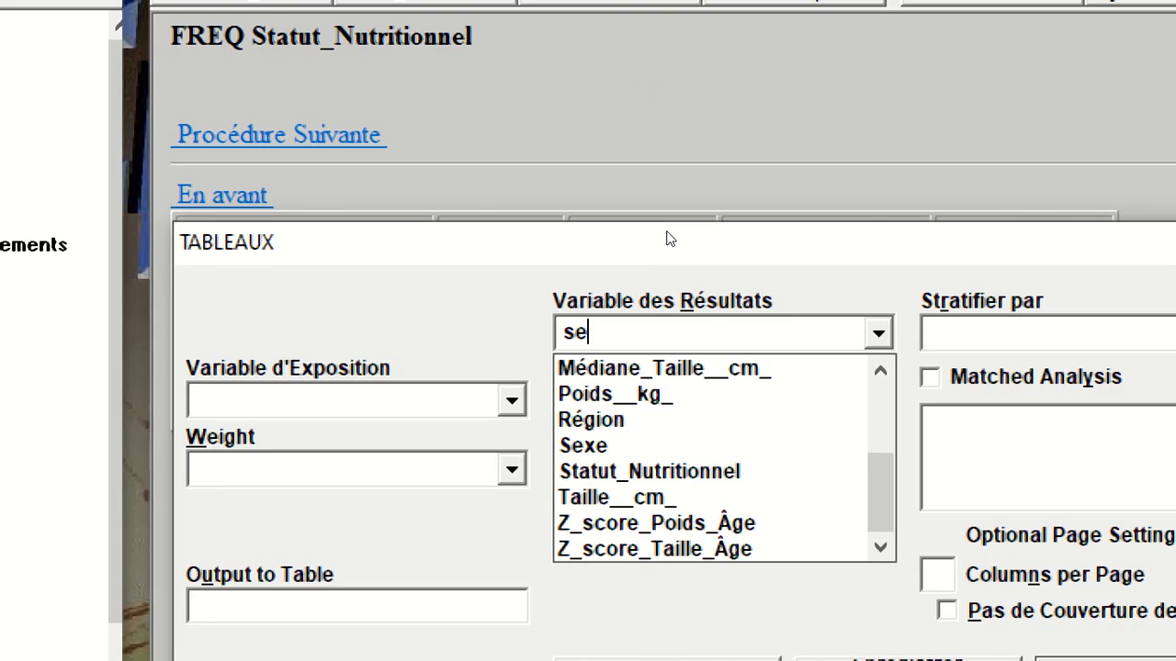
{"action": "key", "text": "Return"}
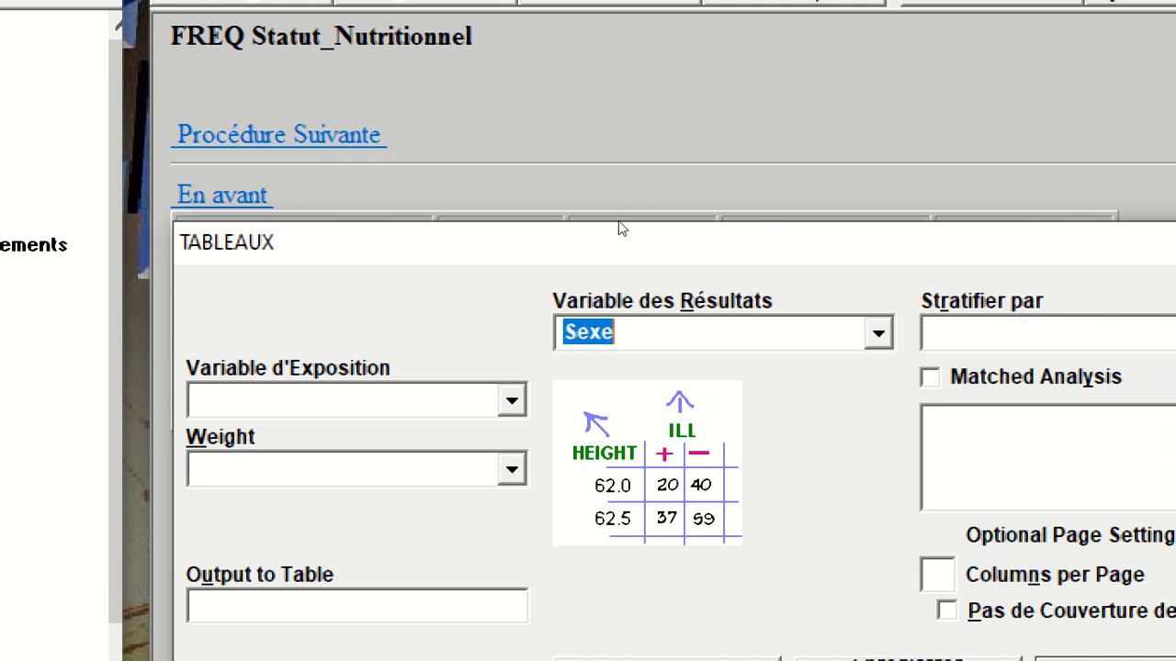
{"action": "left_click", "coordinate": [512, 400]}
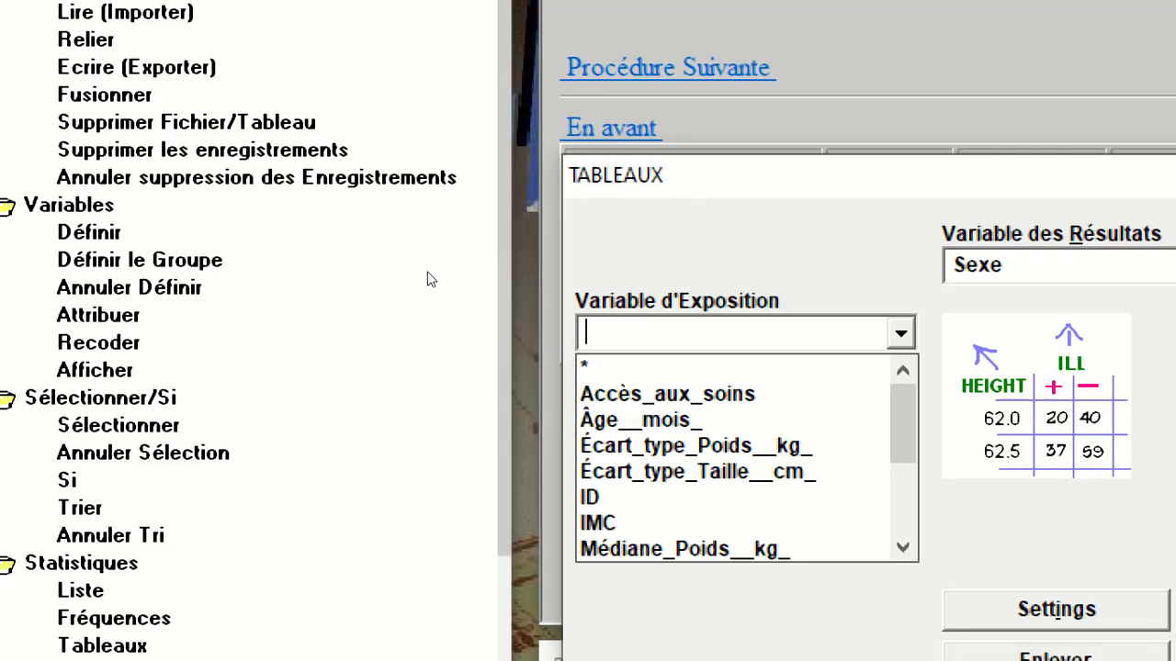
{"action": "scroll", "coordinate": [485, 359], "scroll_direction": "down", "scroll_amount": 2}
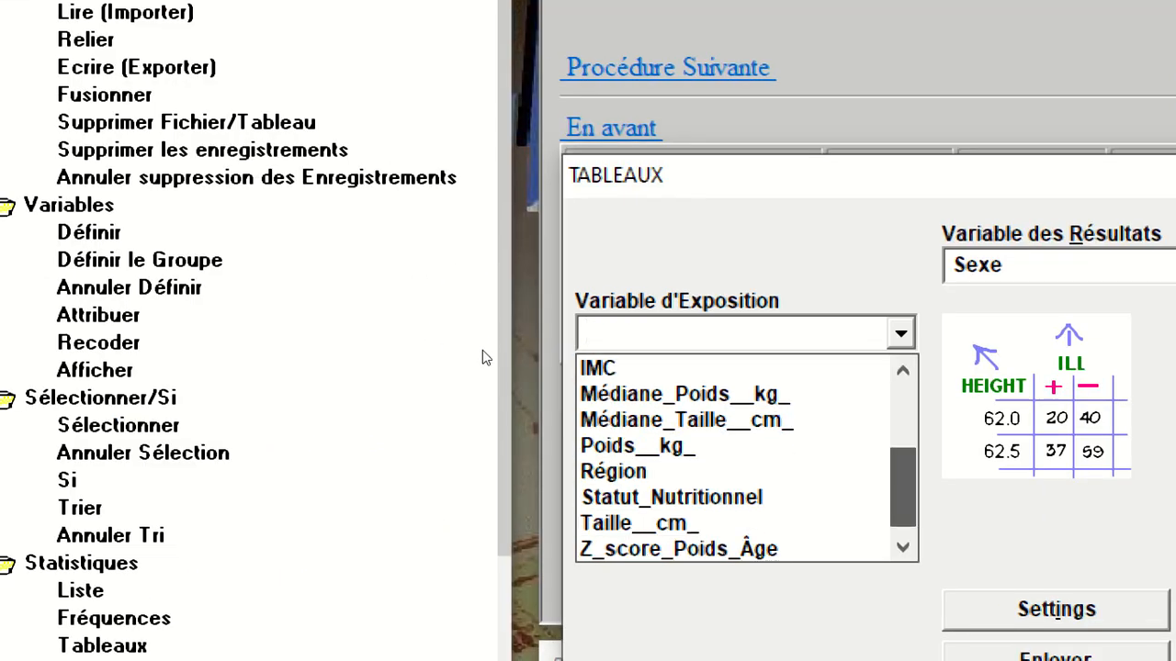
{"action": "scroll", "coordinate": [440, 349], "scroll_direction": "down", "scroll_amount": 1}
{"action": "left_click", "coordinate": [423, 341]}
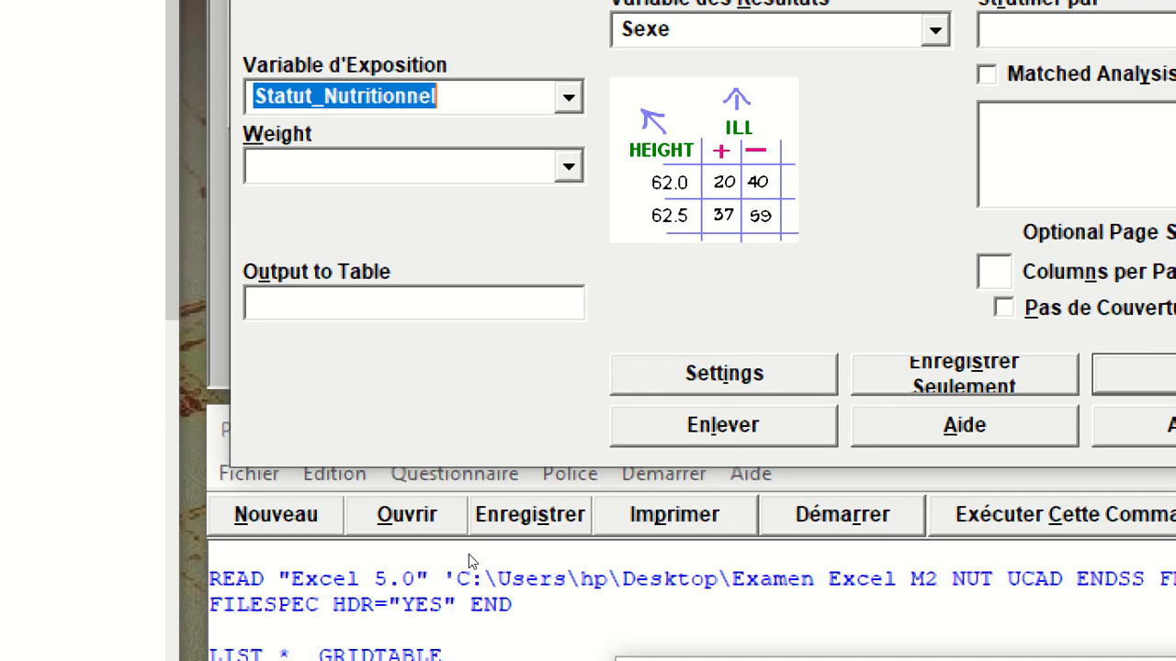
{"action": "key", "text": "Return"}
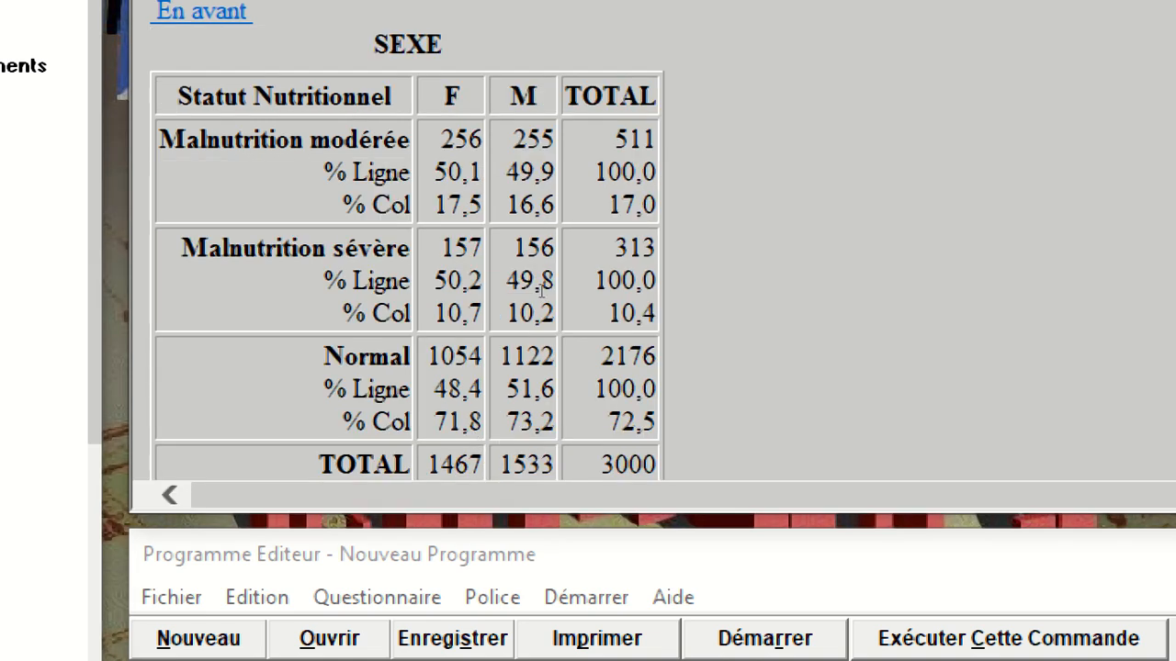
- Examine the cross-tabulation of nutritional status by sex, including its row and column percentages and the chi-square test
{"action": "scroll", "coordinate": [541, 303], "scroll_direction": "down", "scroll_amount": 5}
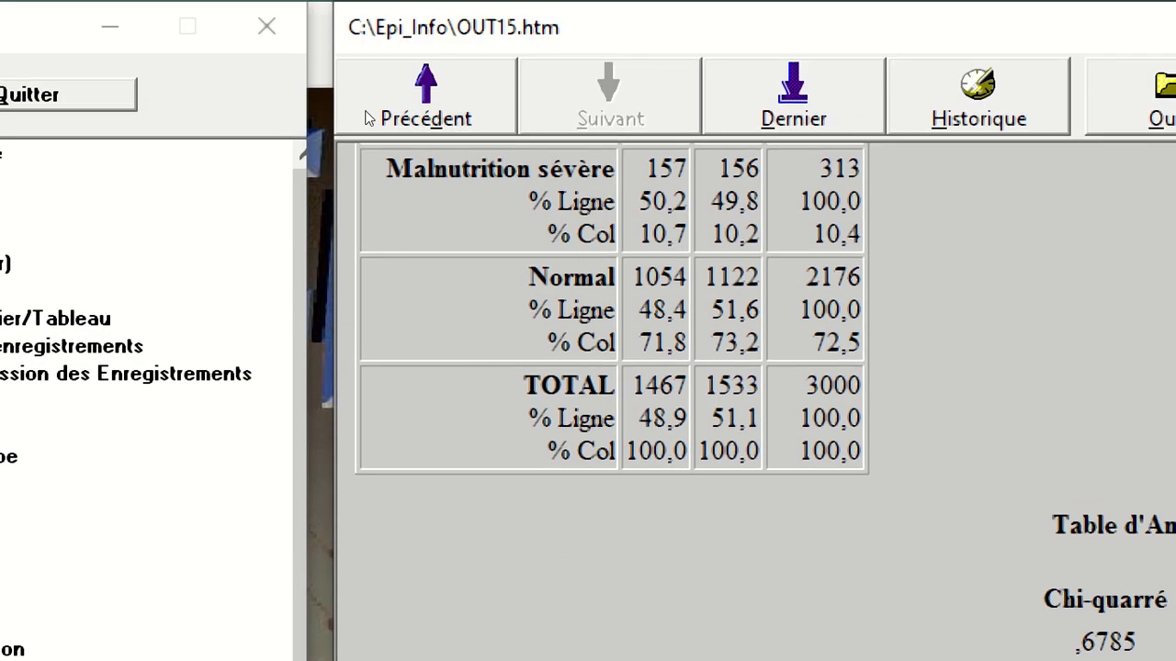
{"action": "scroll", "coordinate": [415, 96], "scroll_direction": "up", "scroll_amount": 5}
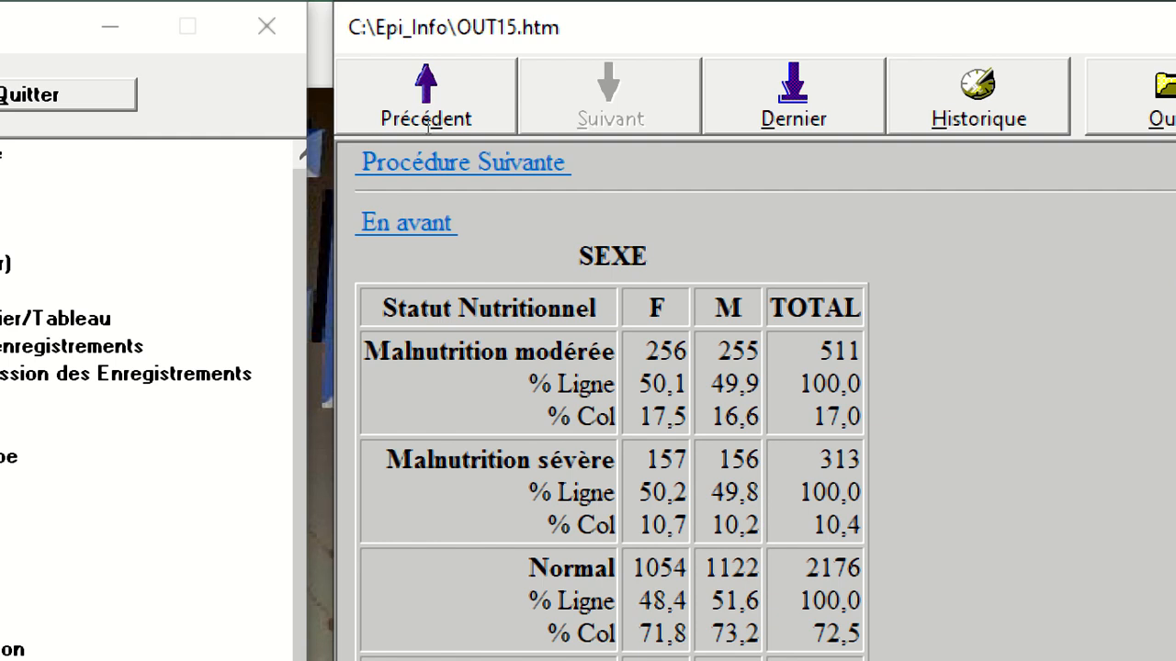
{"action": "left_click_drag", "start_coordinate": [577, 257], "coordinate": [571, 369]}
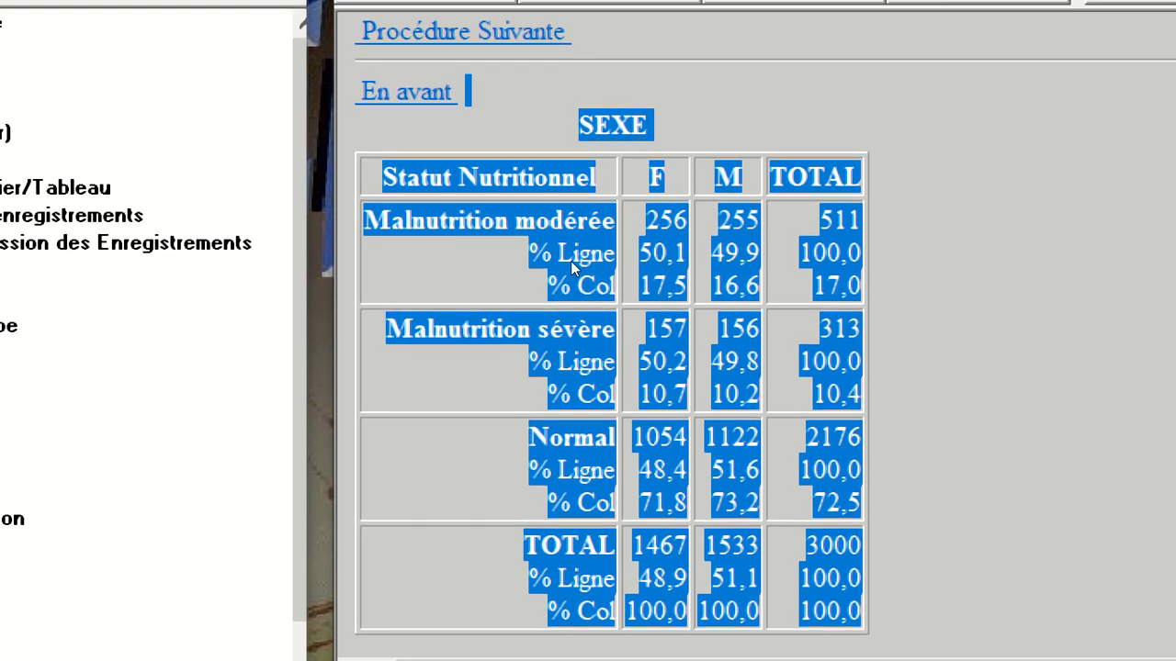
{"action": "scroll", "coordinate": [571, 261], "scroll_direction": "down", "scroll_amount": 3}
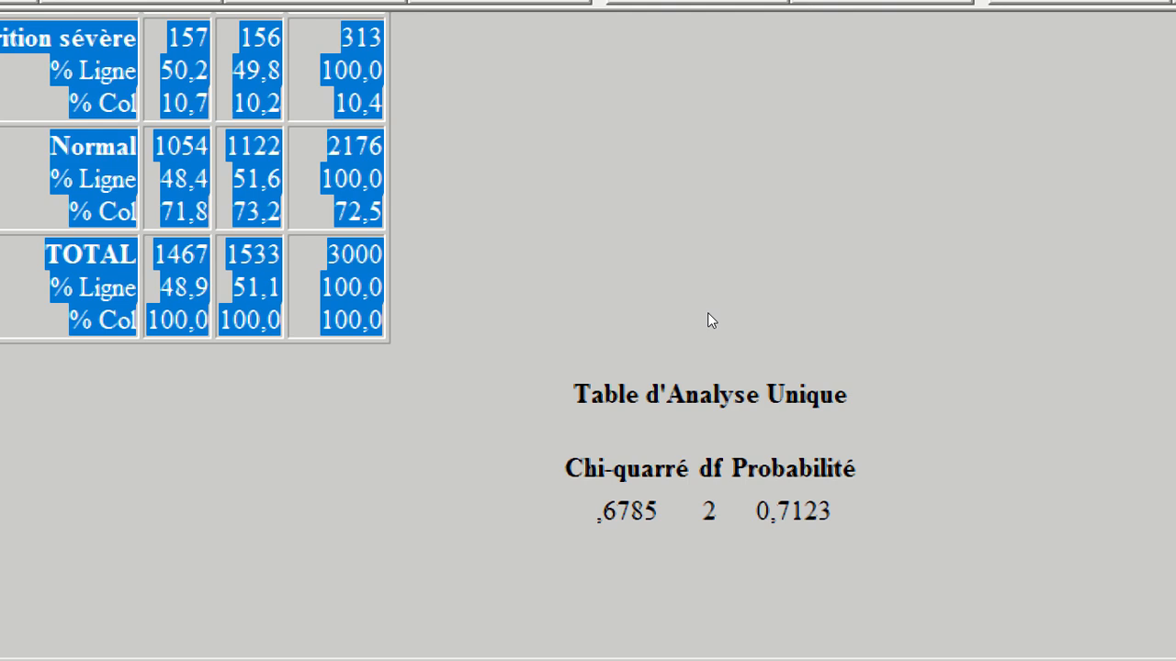
{"action": "left_click", "coordinate": [417, 186]}
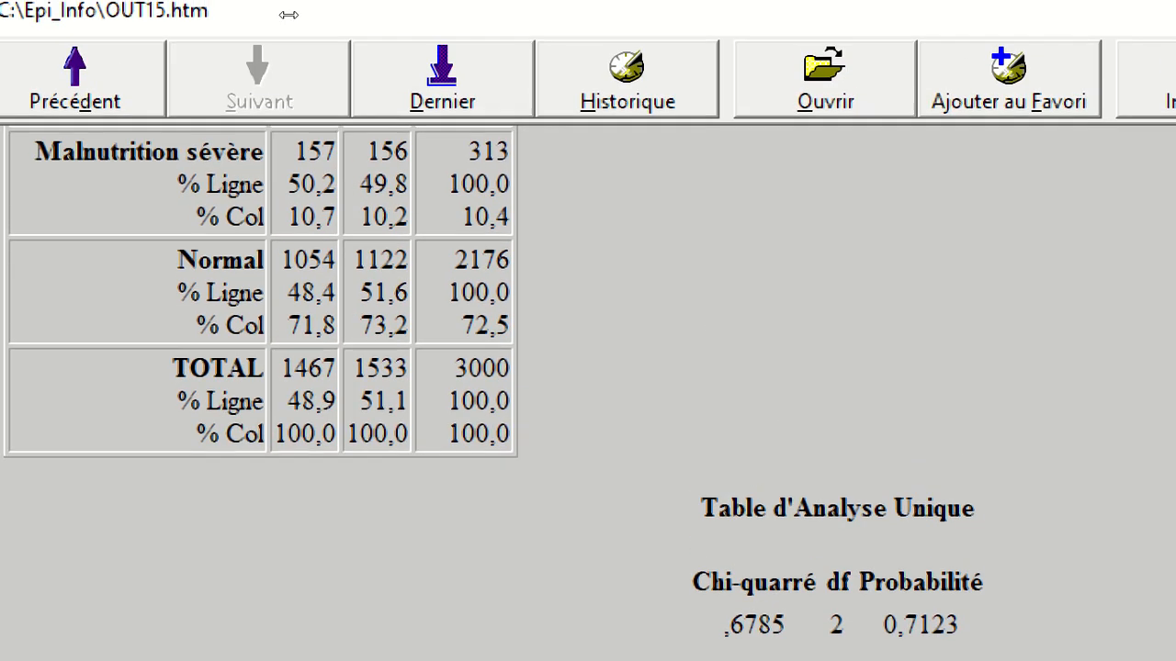
{"action": "scroll", "coordinate": [526, 275], "scroll_direction": "up", "scroll_amount": 5}
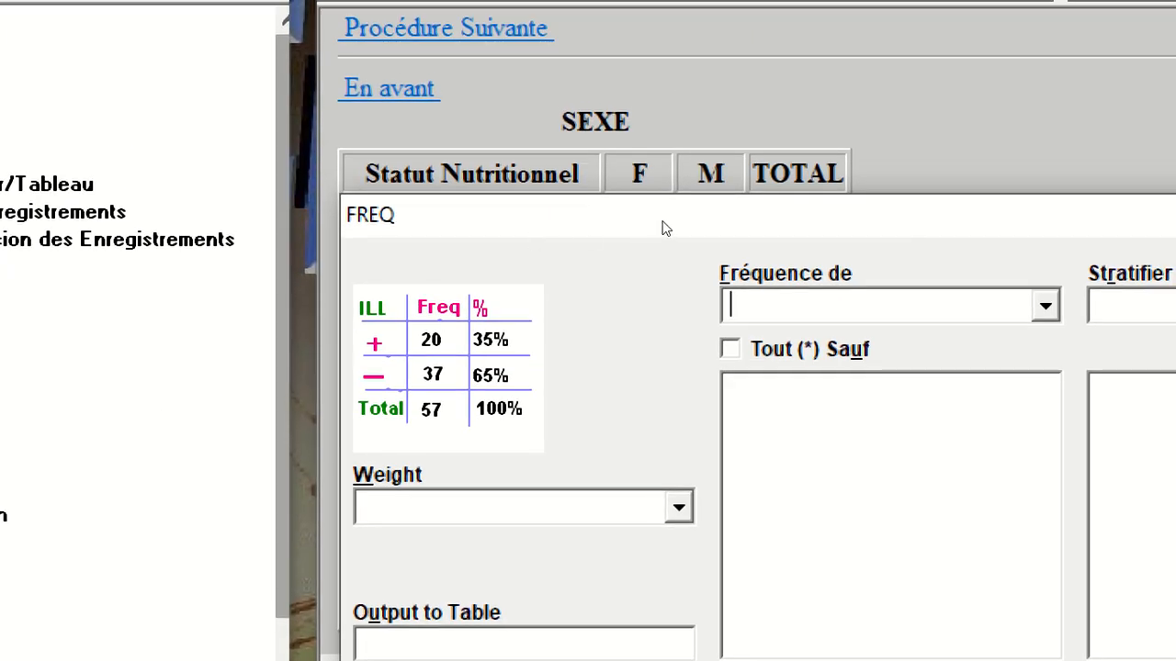
- Run a frequency analysis of all variables (*) with the Fréquences command
{"action": "key", "text": "alt+Down"}
{"action": "key", "text": "Return"}
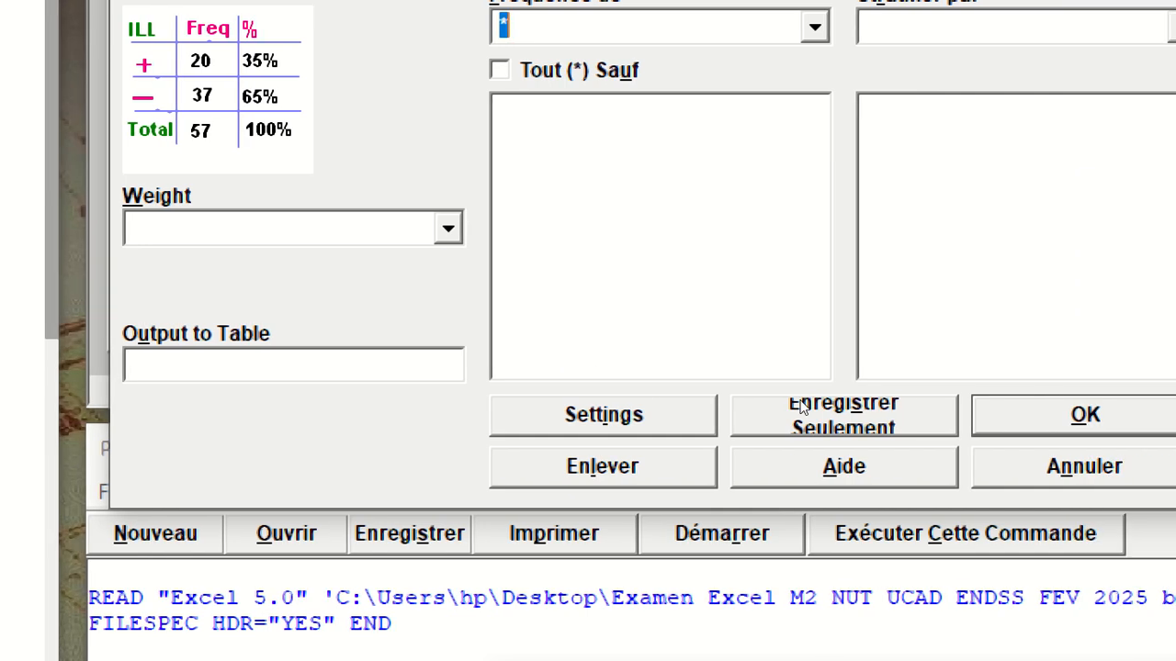
{"action": "key", "text": "Return"}
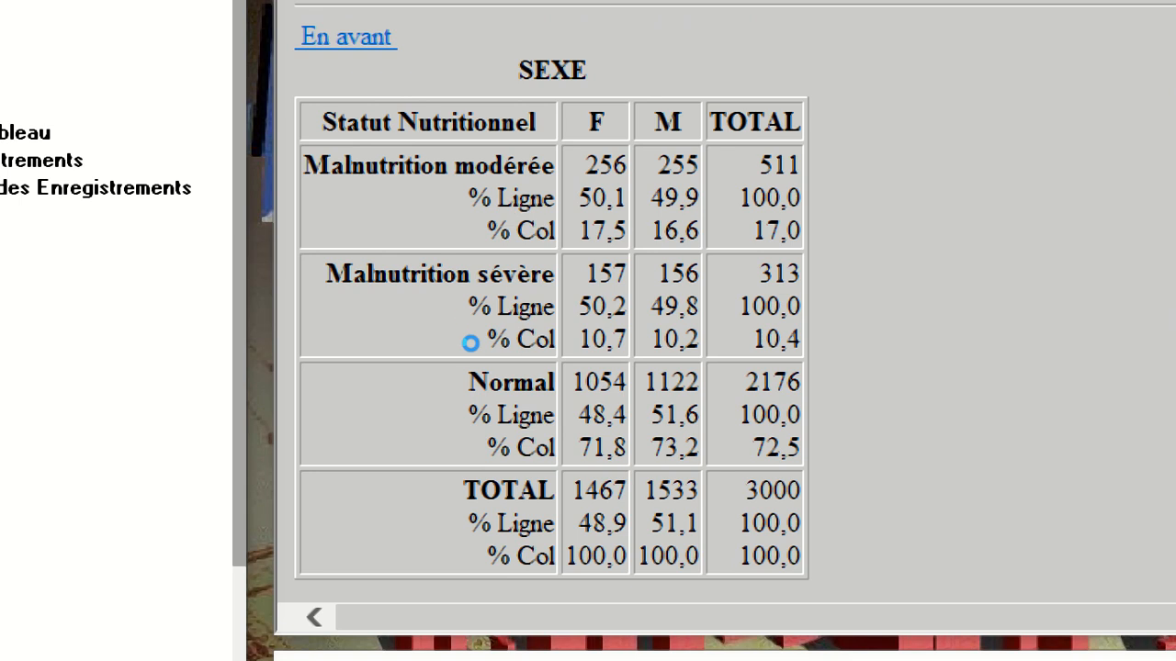
- Compare the Statut_Nutritionnel frequency table and its 95% confidence limits with the cross-tabulation by Sexe and its chi-square result
{"action": "scroll", "coordinate": [469, 343], "scroll_direction": "up", "scroll_amount": 3}
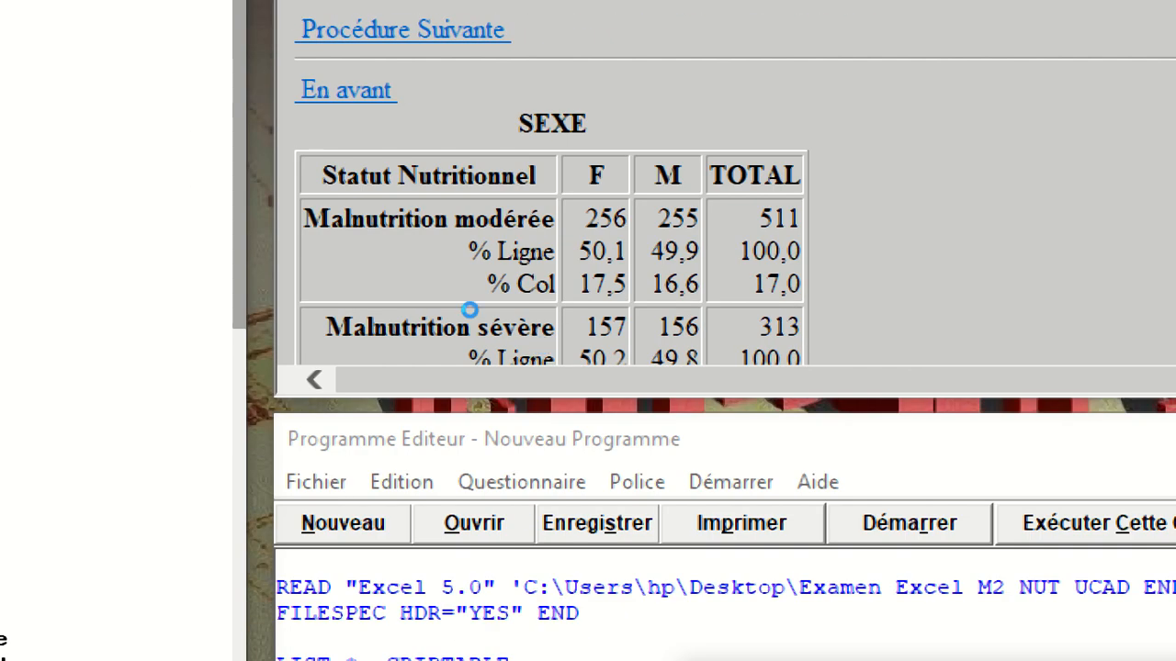
{"action": "scroll", "coordinate": [470, 310], "scroll_direction": "up", "scroll_amount": 3}
{"action": "scroll", "coordinate": [470, 310], "scroll_direction": "down", "scroll_amount": 8}
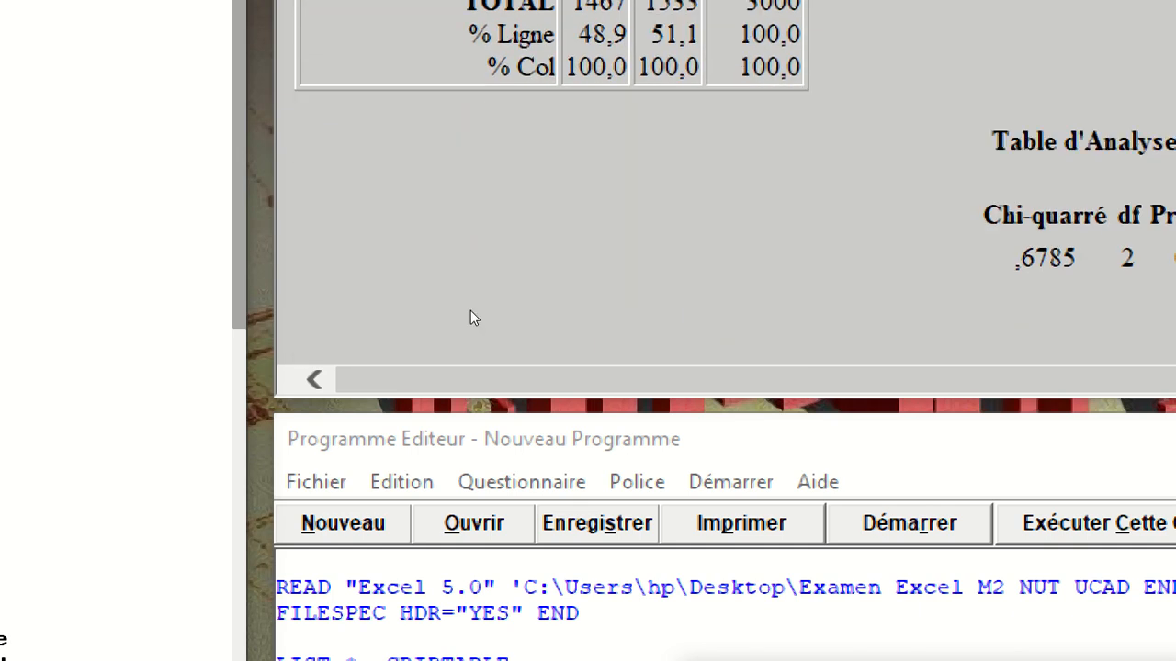
{"action": "scroll", "coordinate": [472, 318], "scroll_direction": "down", "scroll_amount": 1}
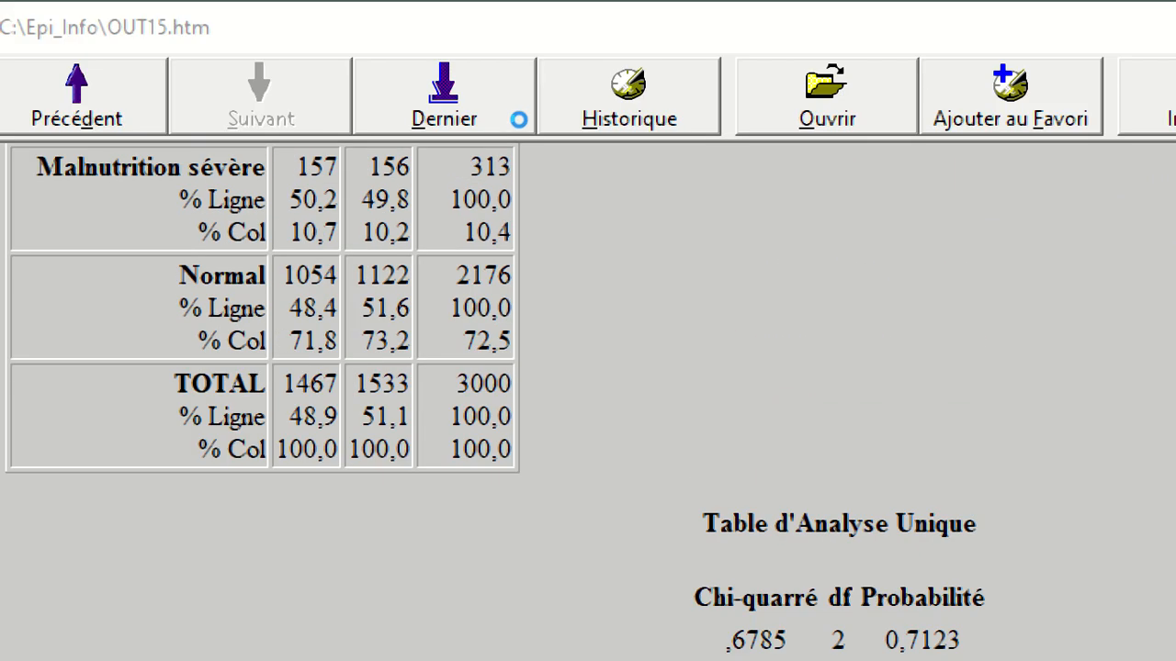
{"action": "scroll", "coordinate": [200, 163], "scroll_direction": "up", "scroll_amount": 3}
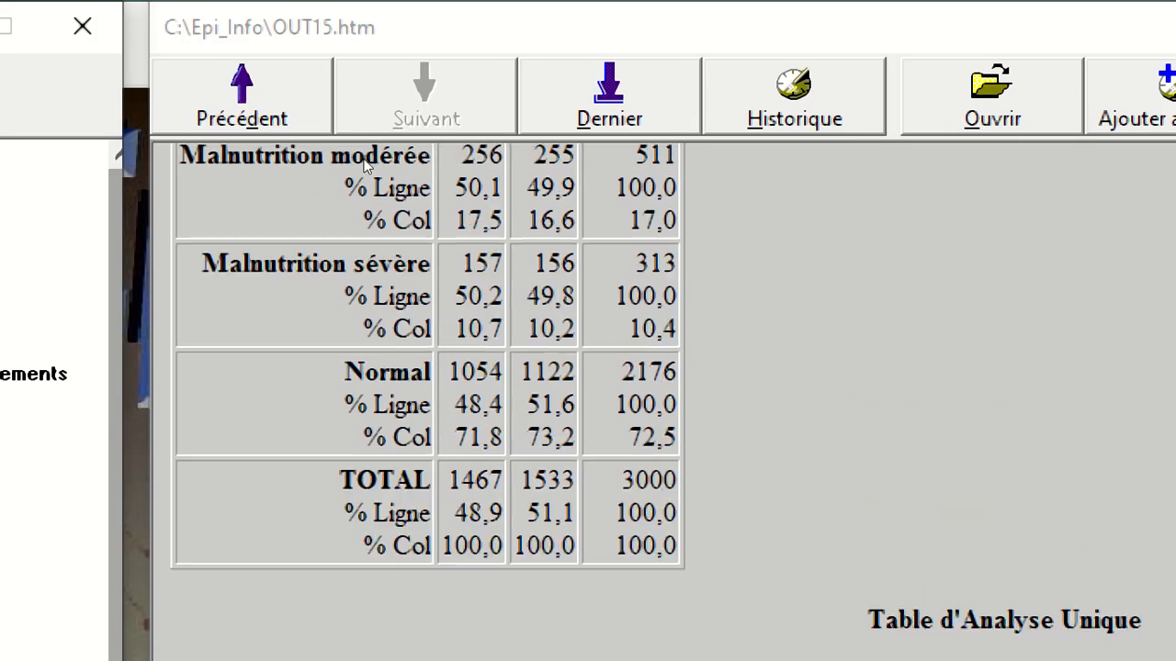
{"action": "scroll", "coordinate": [366, 163], "scroll_direction": "up", "scroll_amount": 5}
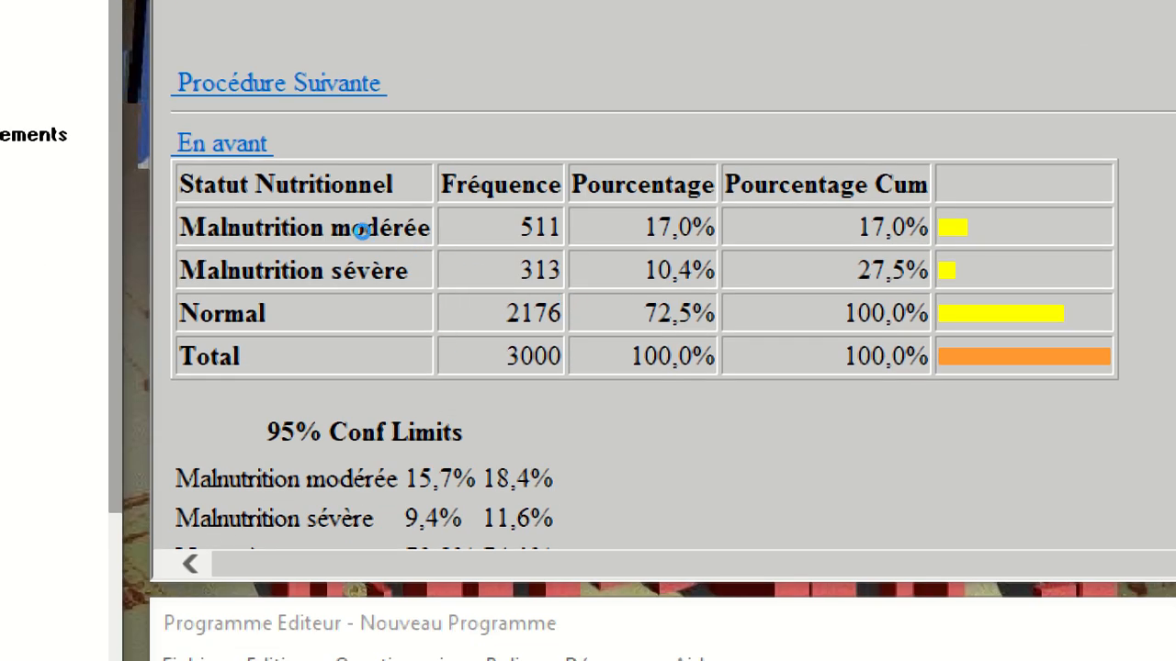
{"action": "scroll", "coordinate": [629, 266], "scroll_direction": "down", "scroll_amount": 5}
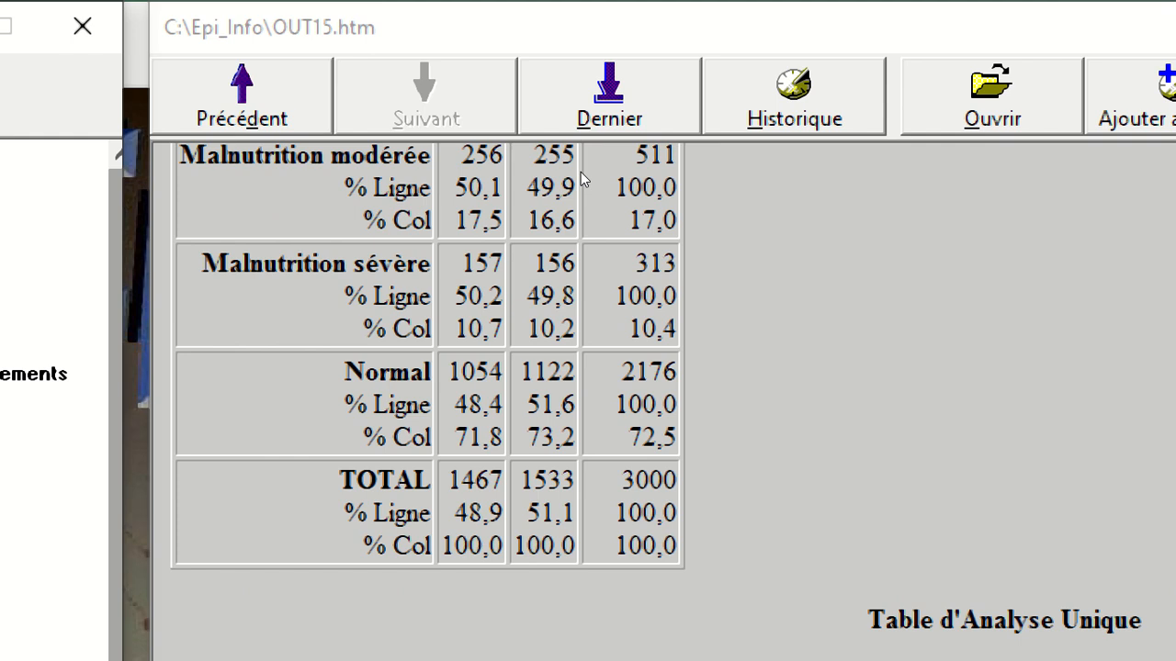
{"action": "scroll", "coordinate": [580, 172], "scroll_direction": "up", "scroll_amount": 10}
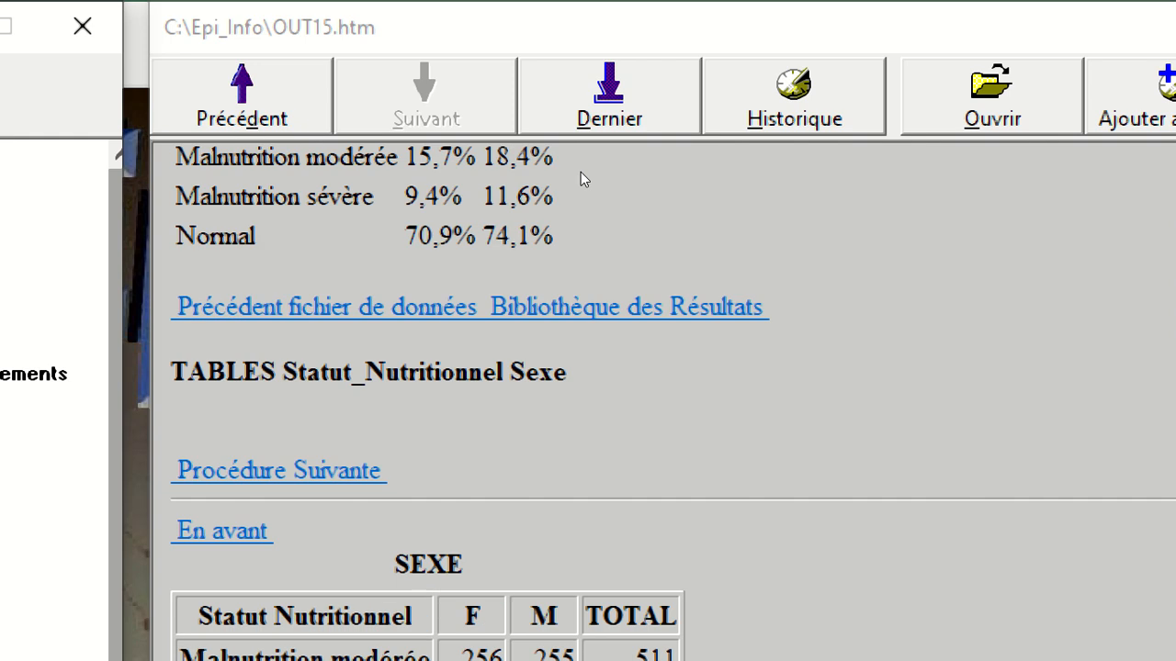
{"action": "scroll", "coordinate": [652, 235], "scroll_direction": "down", "scroll_amount": 9}
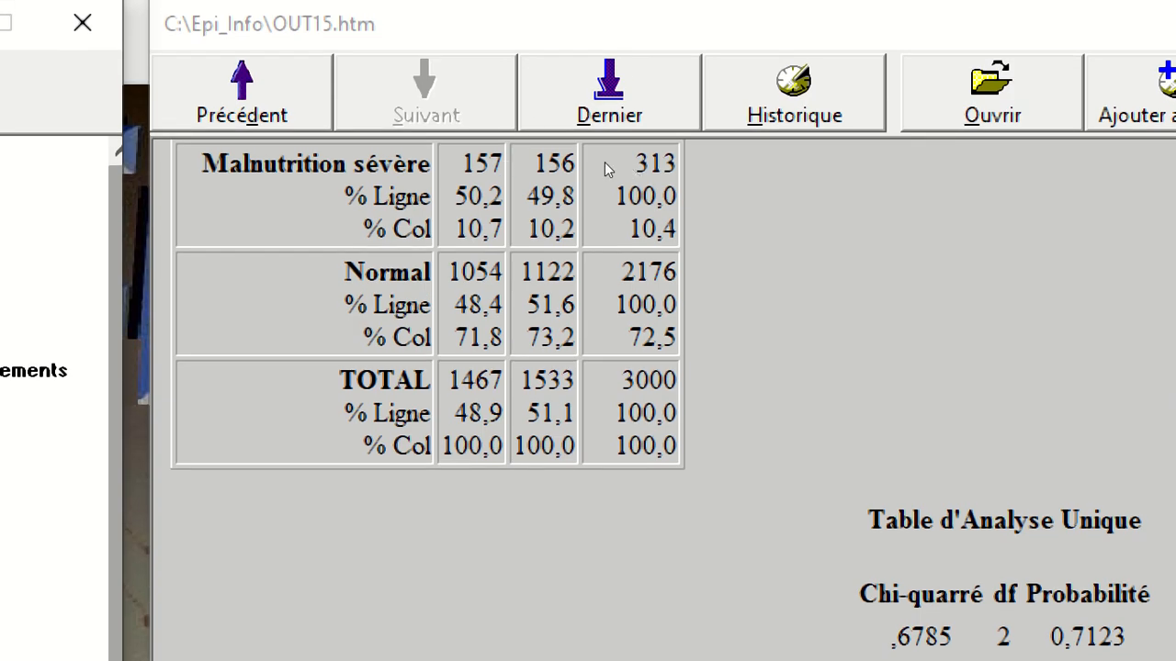
{"action": "scroll", "coordinate": [572, 218], "scroll_direction": "up", "scroll_amount": 10}
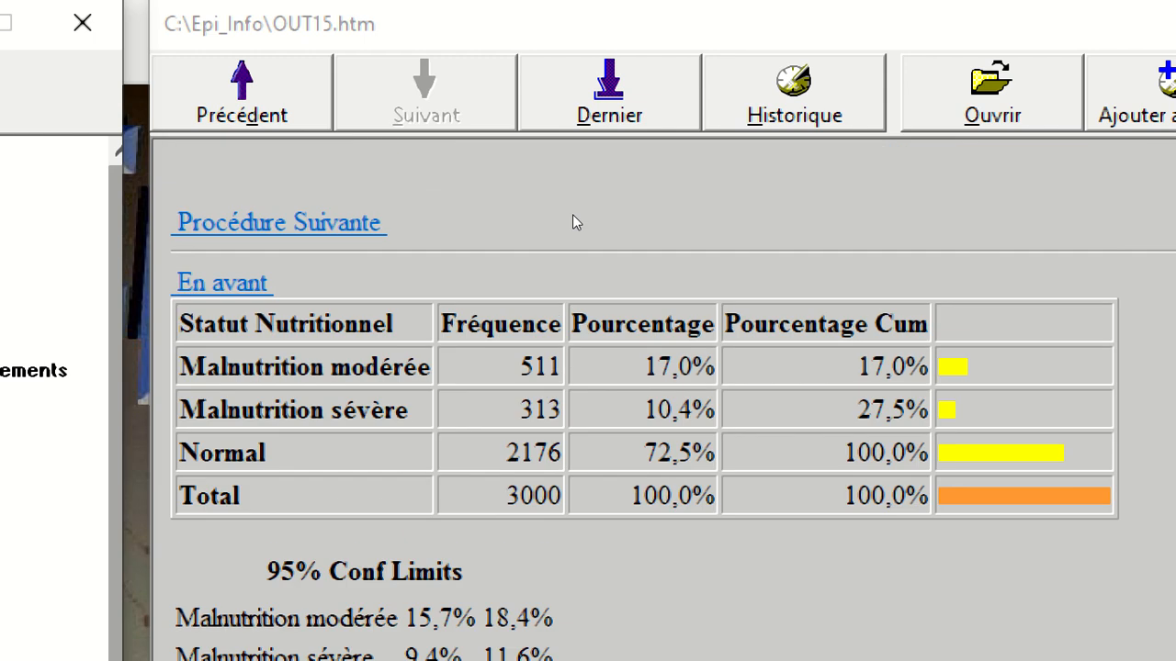